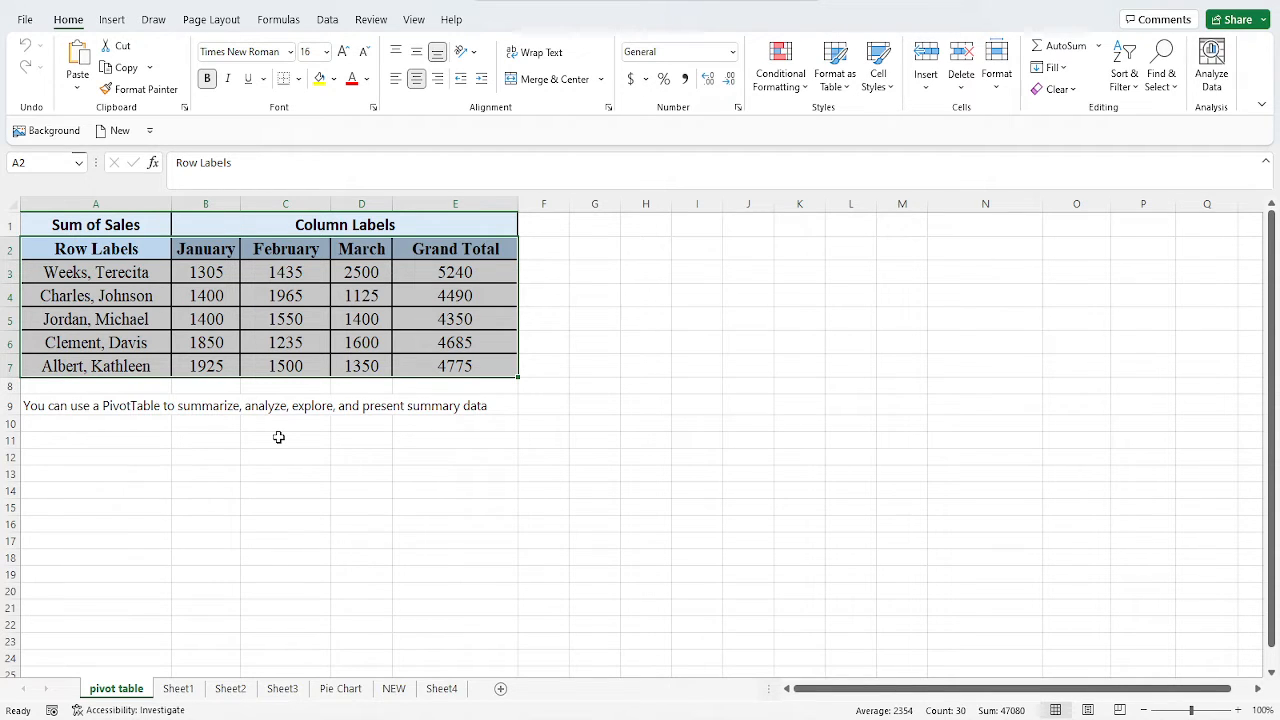
# Select the sales data in A2:E7, including its header row, and start creating a PivotTable from that range.
pyautogui.click(123, 250)
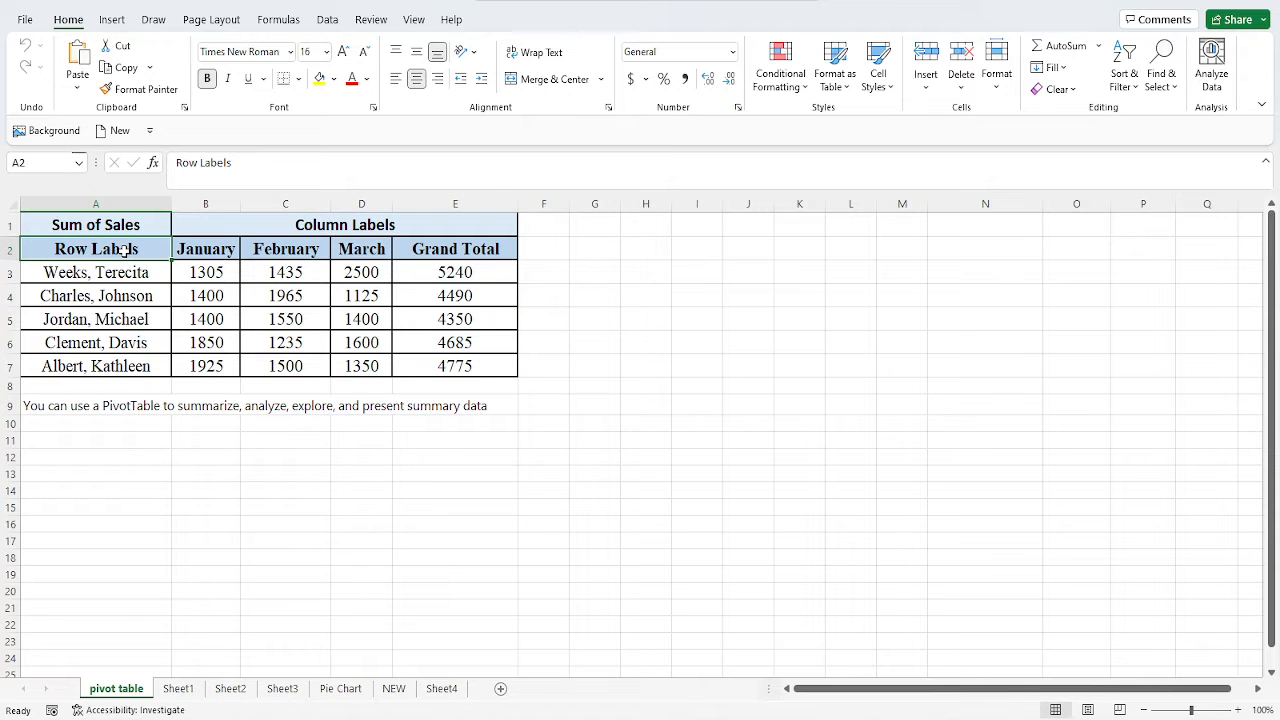
pyautogui.moveTo(123, 250); pyautogui.dragTo(455, 366)
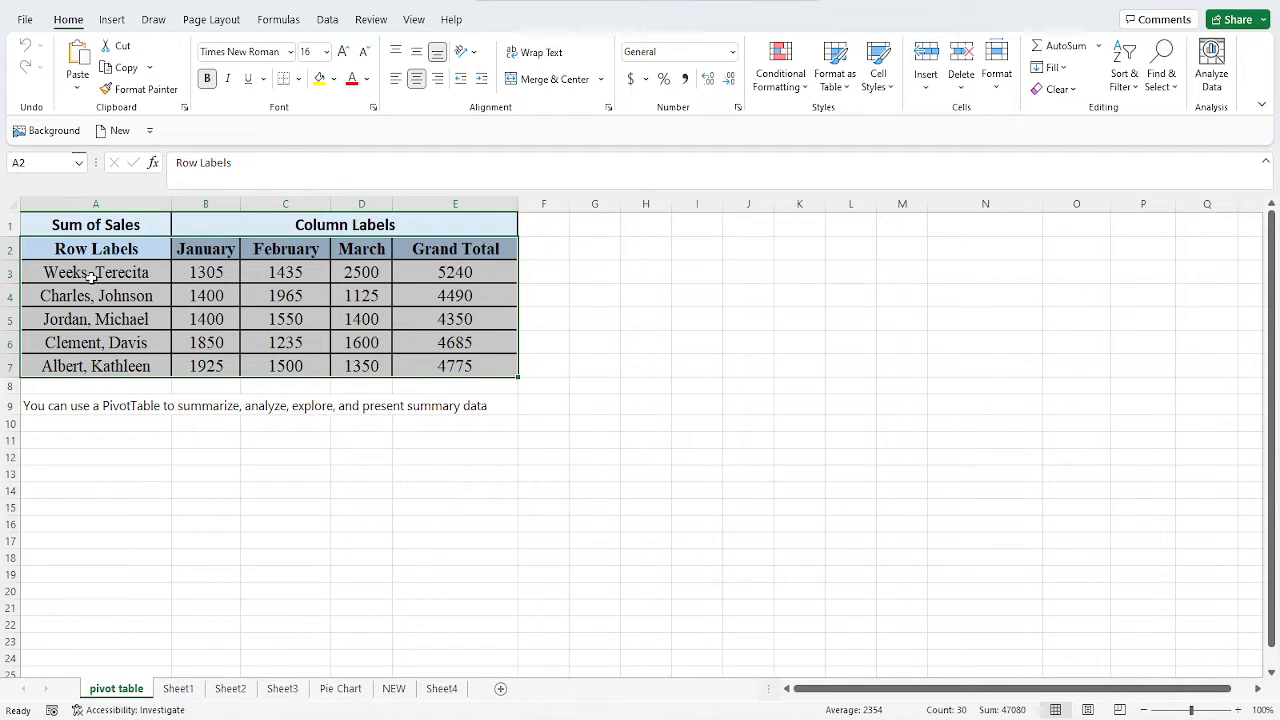
pyautogui.click(113, 22)
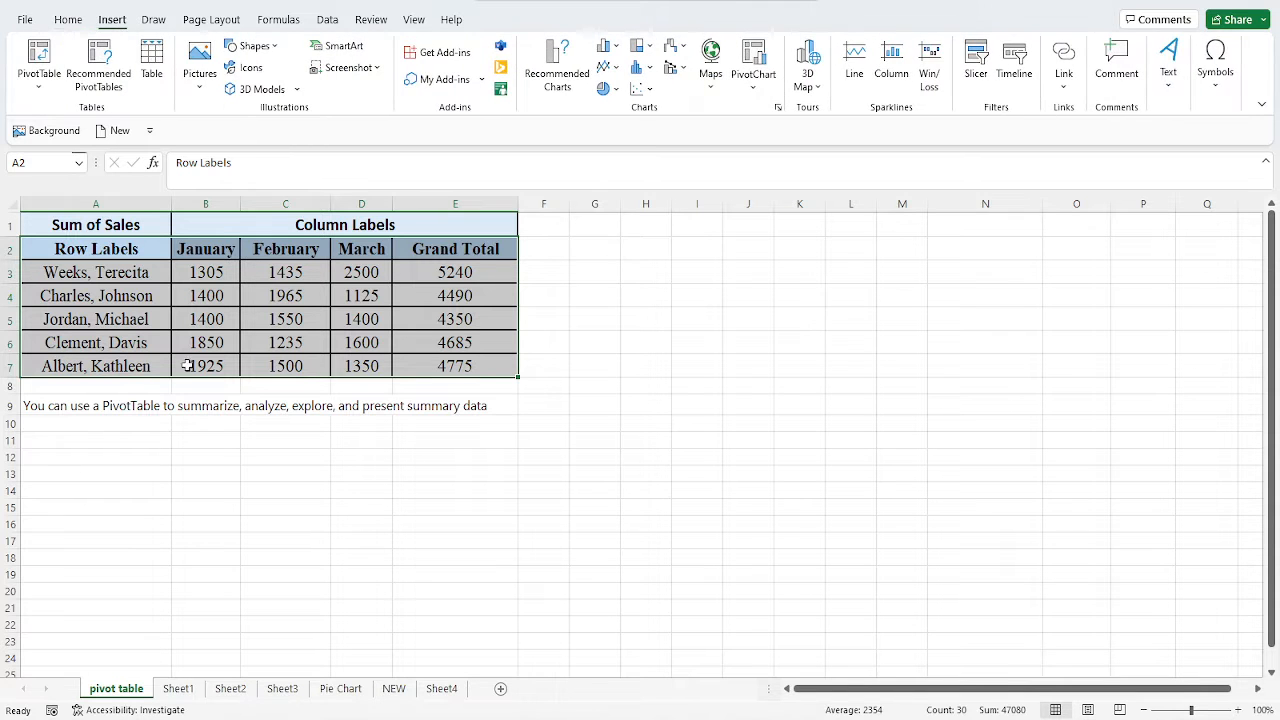
pyautogui.click(69, 22)
pyautogui.click(110, 22)
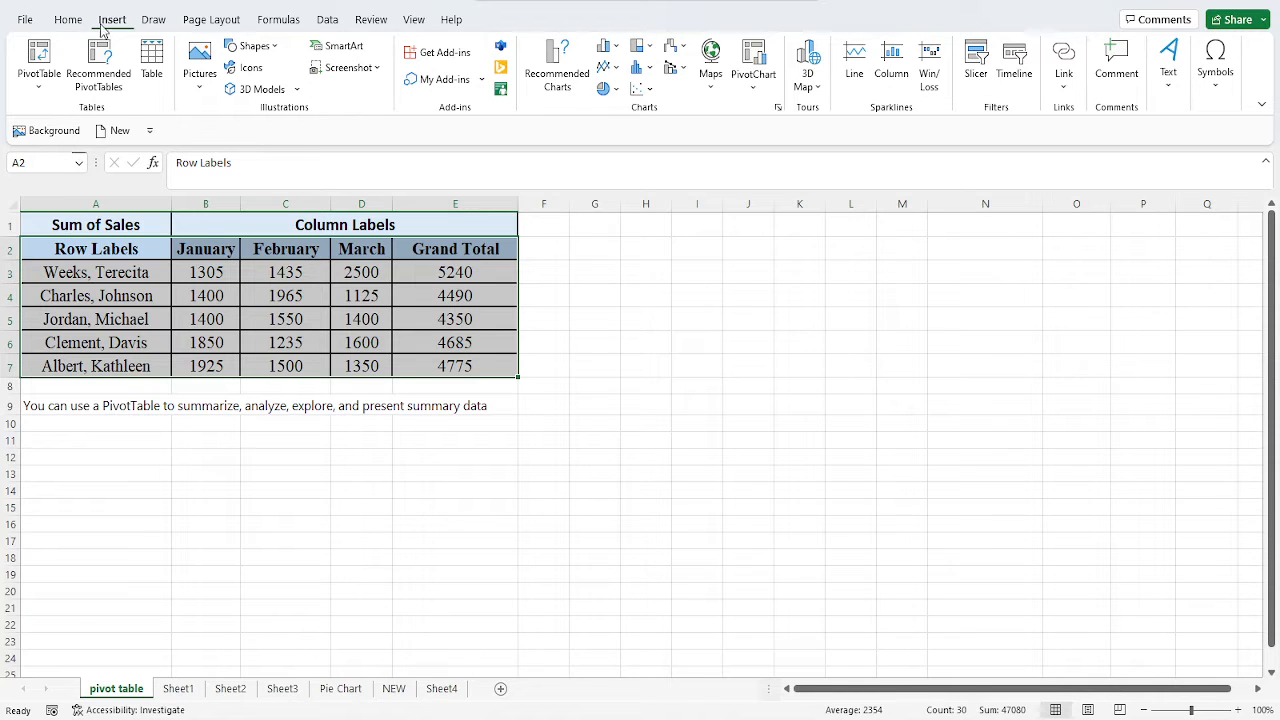
pyautogui.click(40, 88)
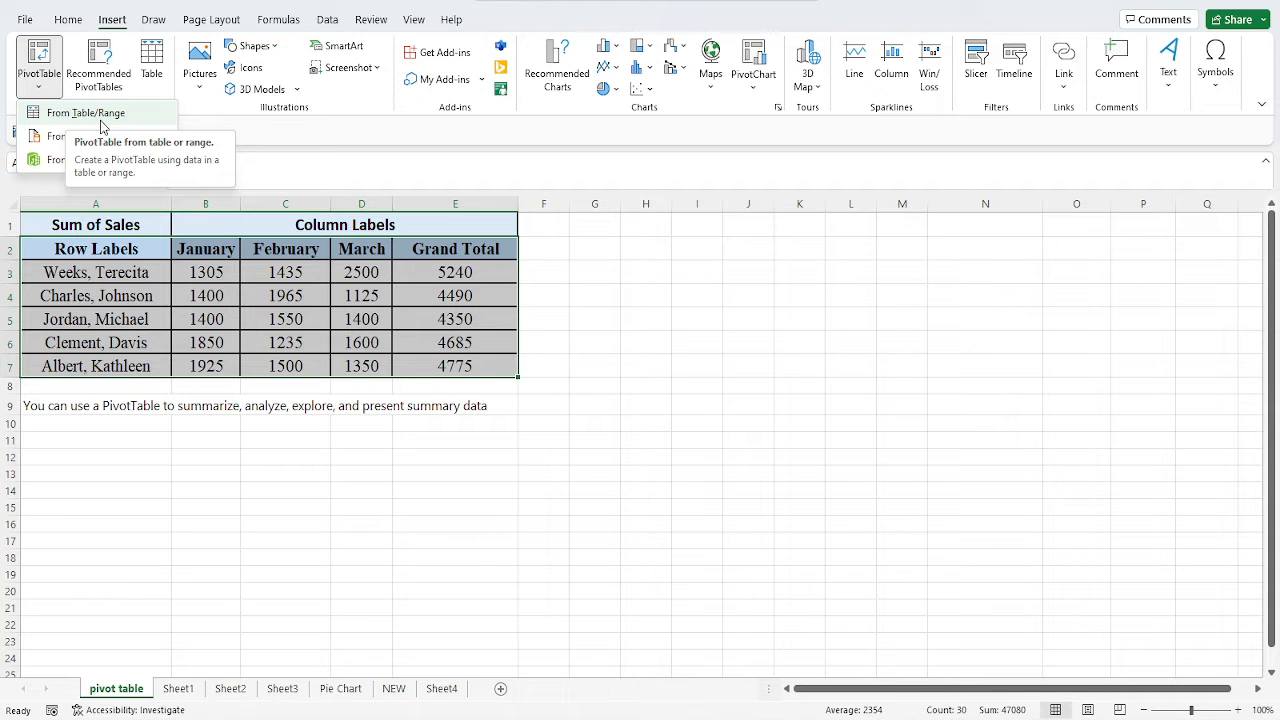
pyautogui.click(100, 118)
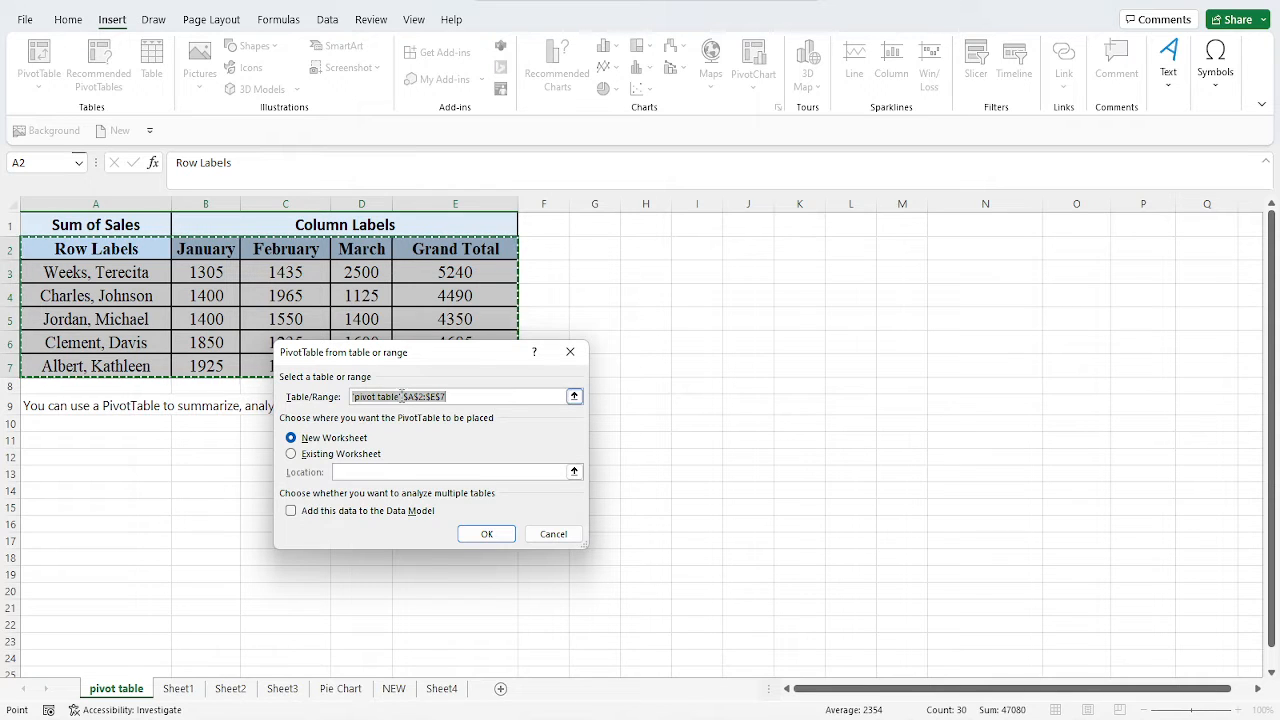
# Compare the existing and new worksheet placement options, and create the PivotTable on a new worksheet.
pyautogui.click(292, 455)
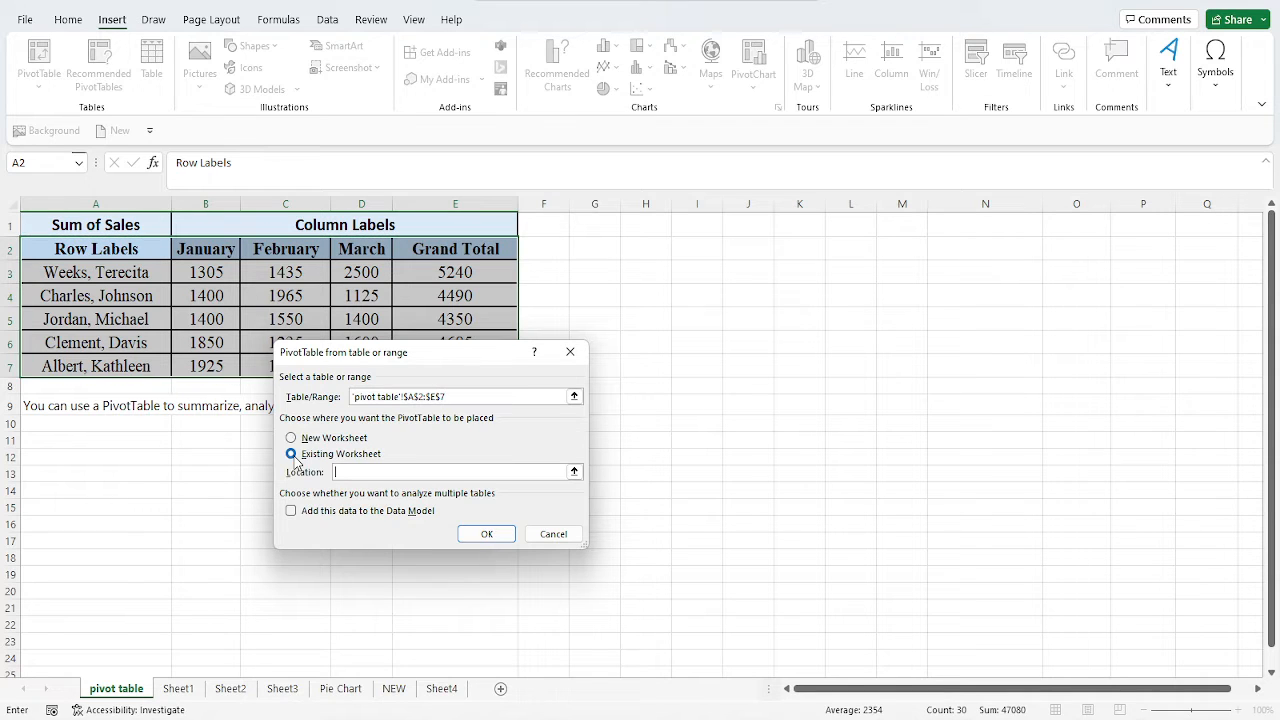
pyautogui.click(292, 439)
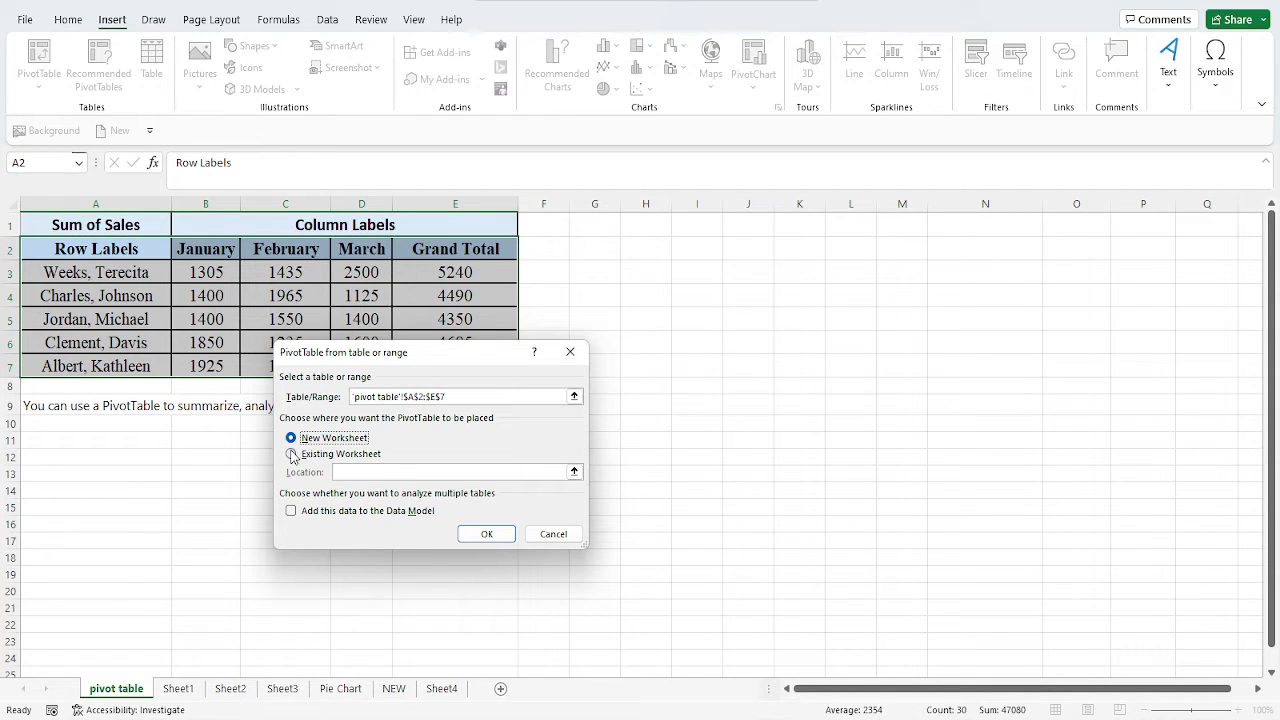
pyautogui.click(292, 455)
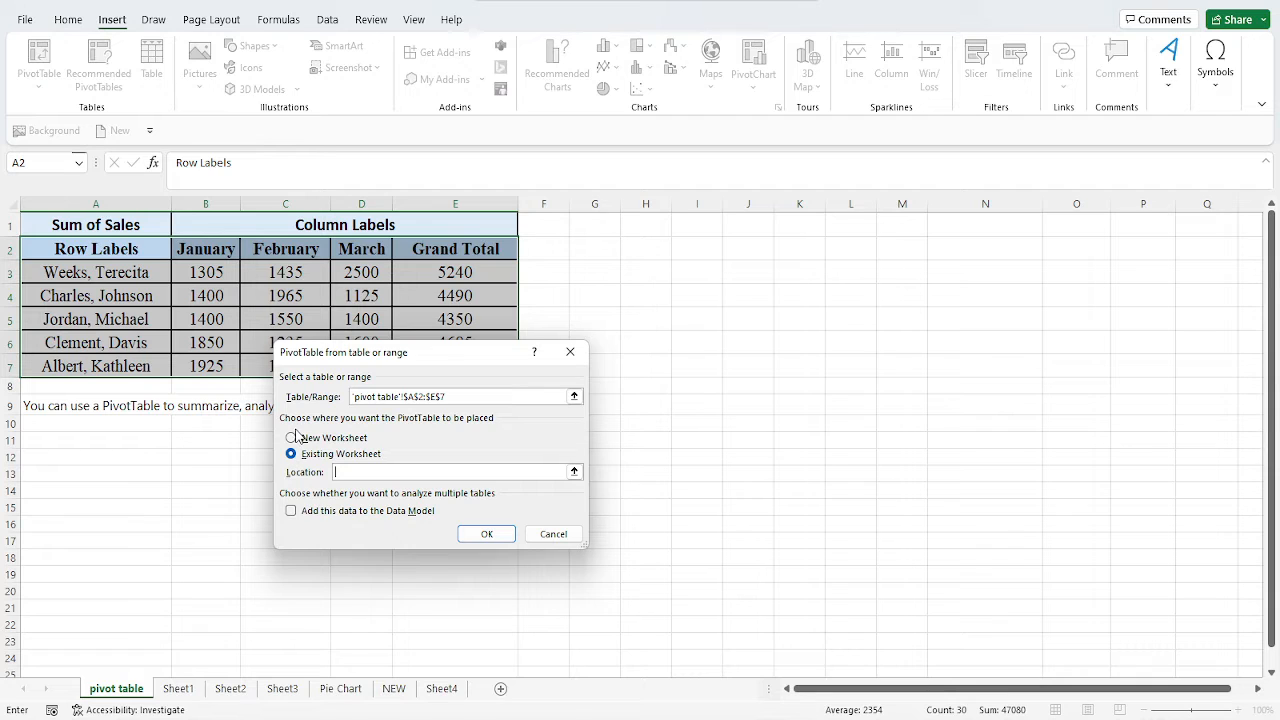
pyautogui.click(294, 439)
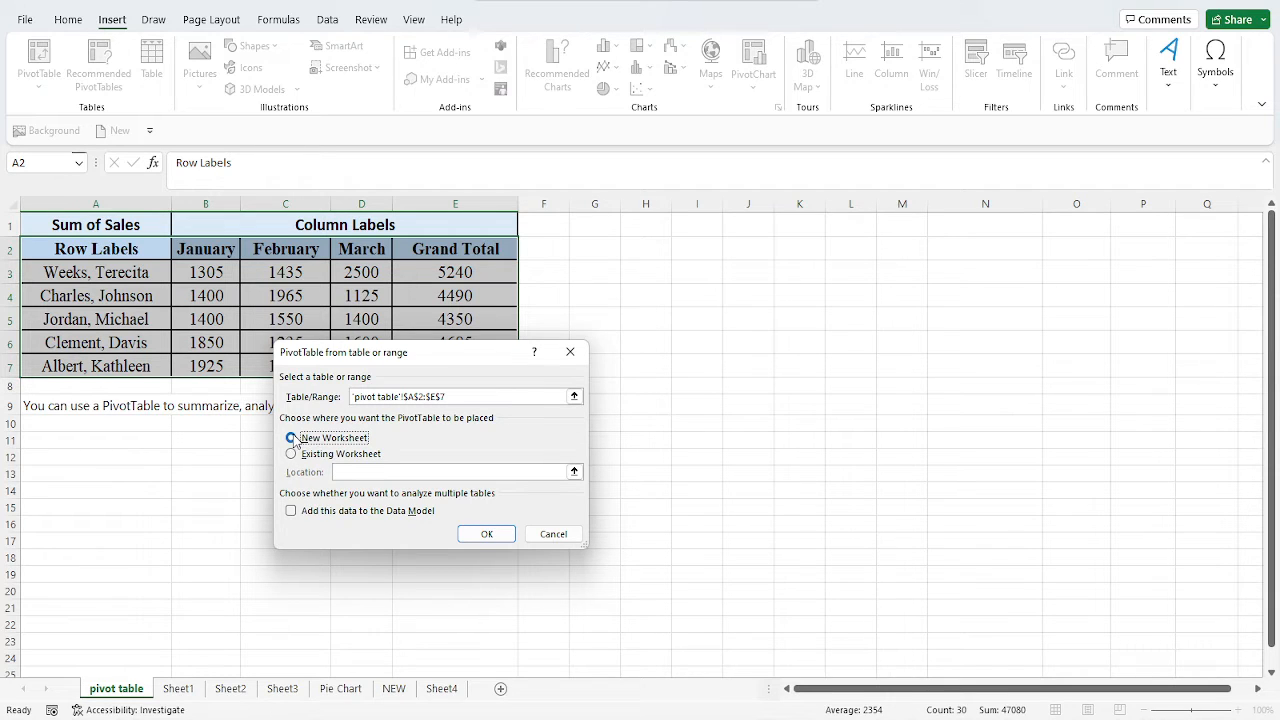
pyautogui.click(292, 456)
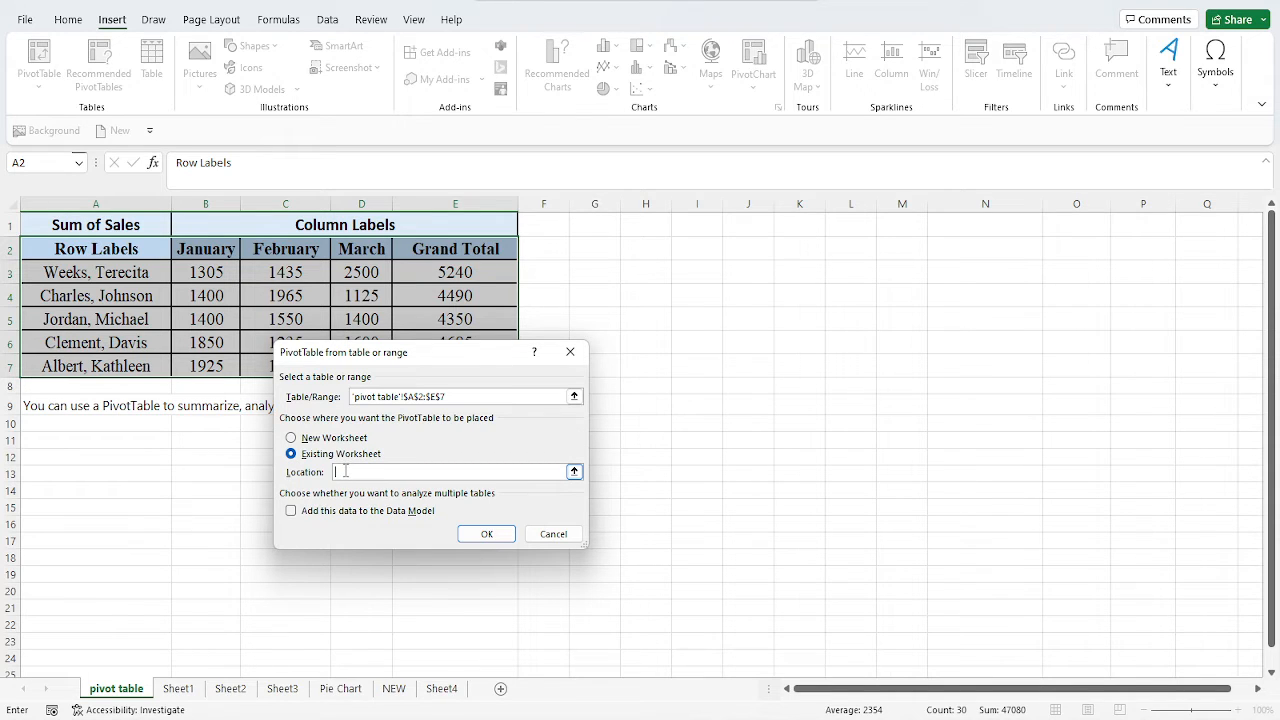
pyautogui.click(291, 440)
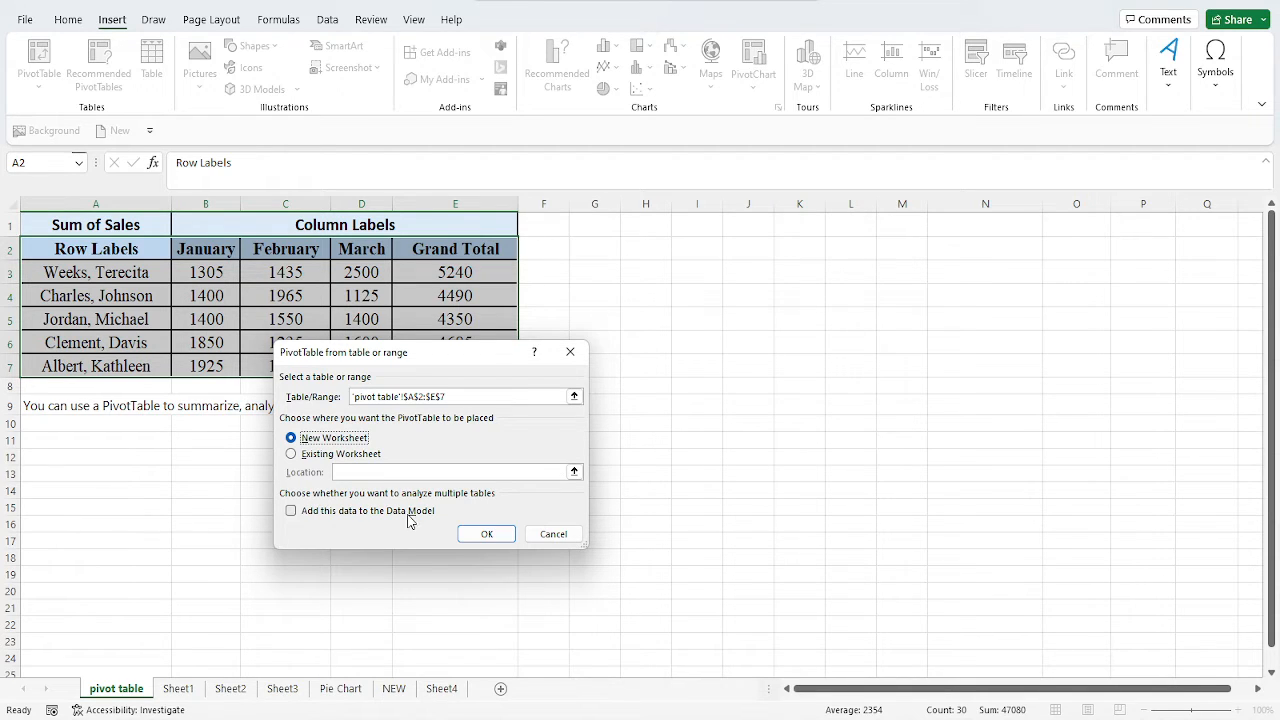
pyautogui.click(488, 535)
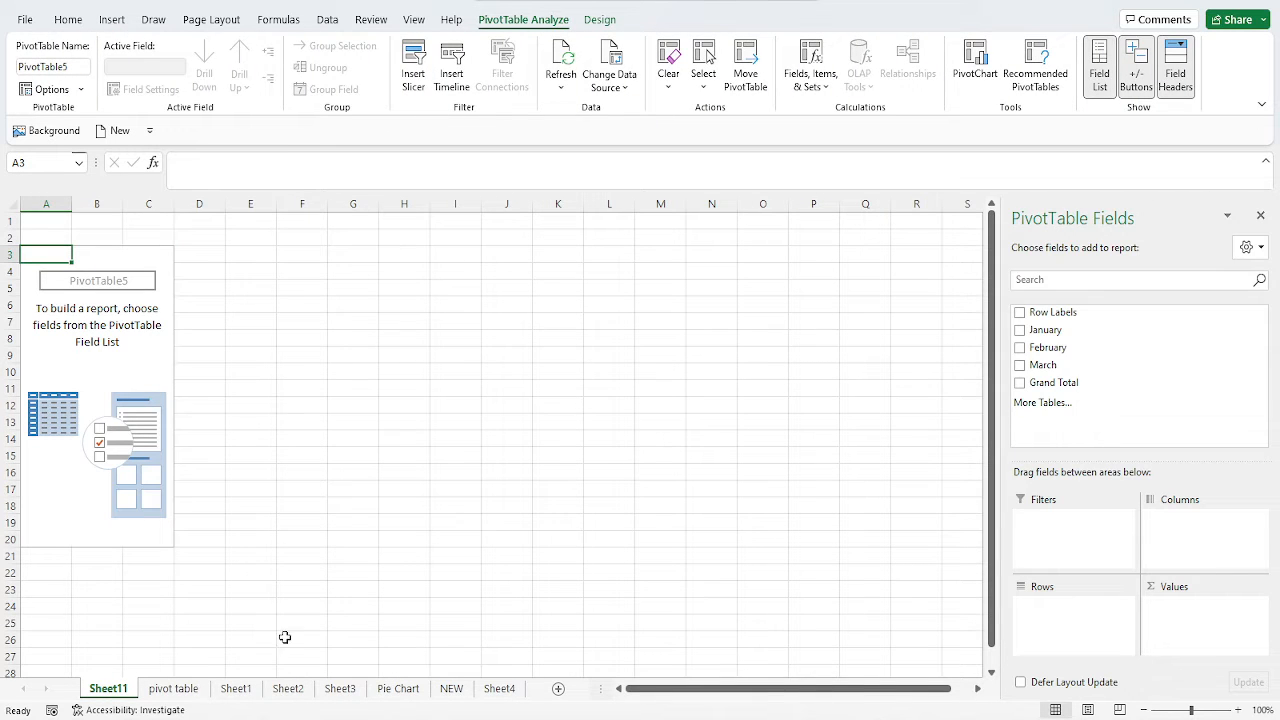
# Check the PivotTable fields against the source headers on the pivot table sheet, and place the Row Labels field in the Columns area.
pyautogui.click(190, 696)
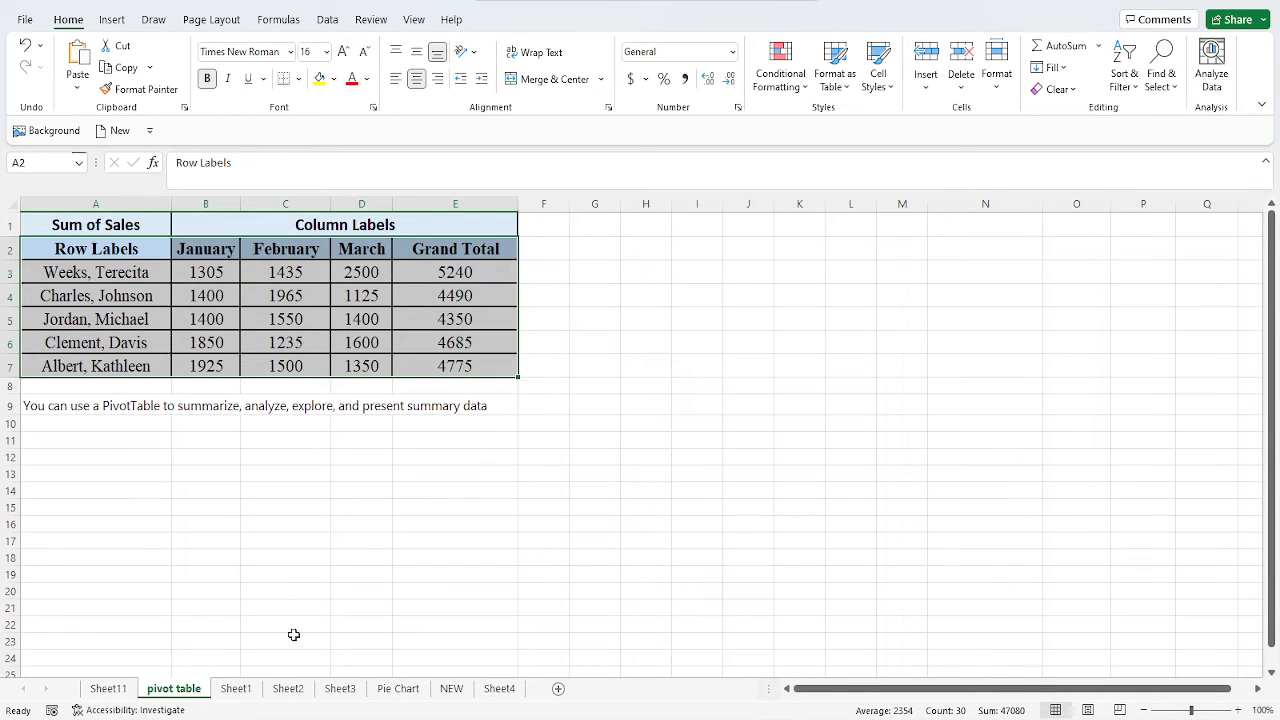
pyautogui.click(126, 692)
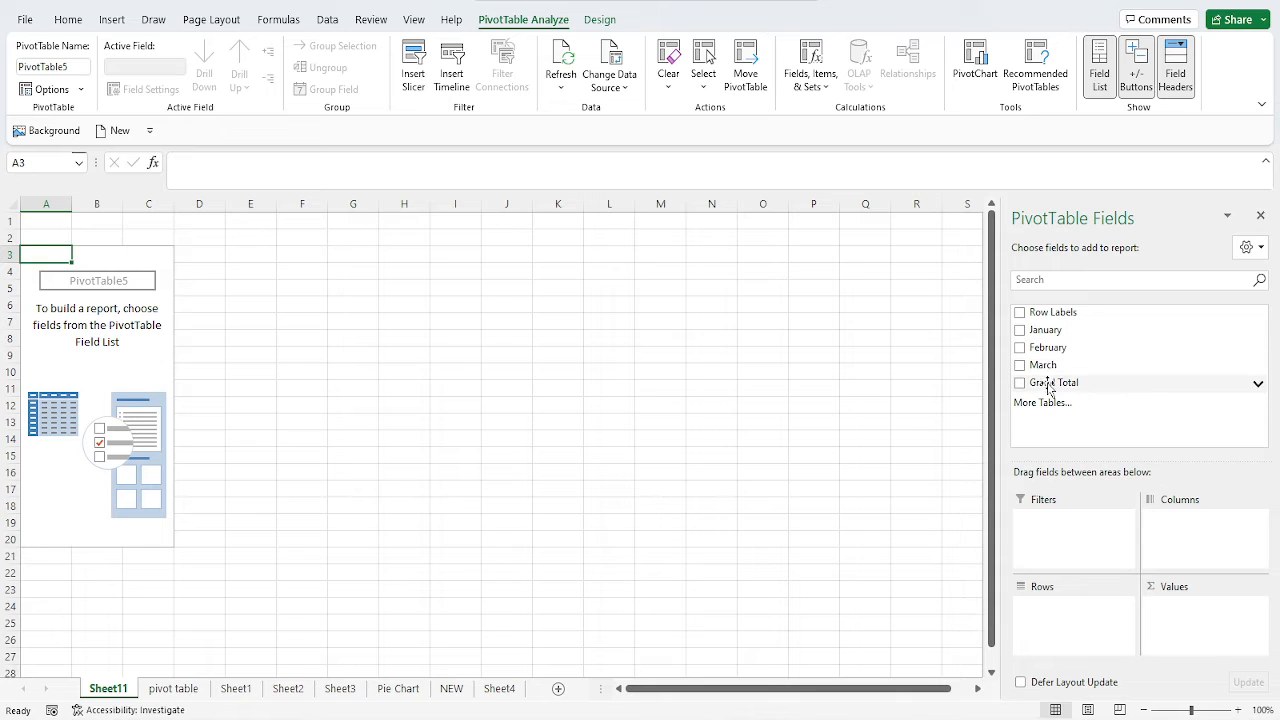
pyautogui.click(172, 689)
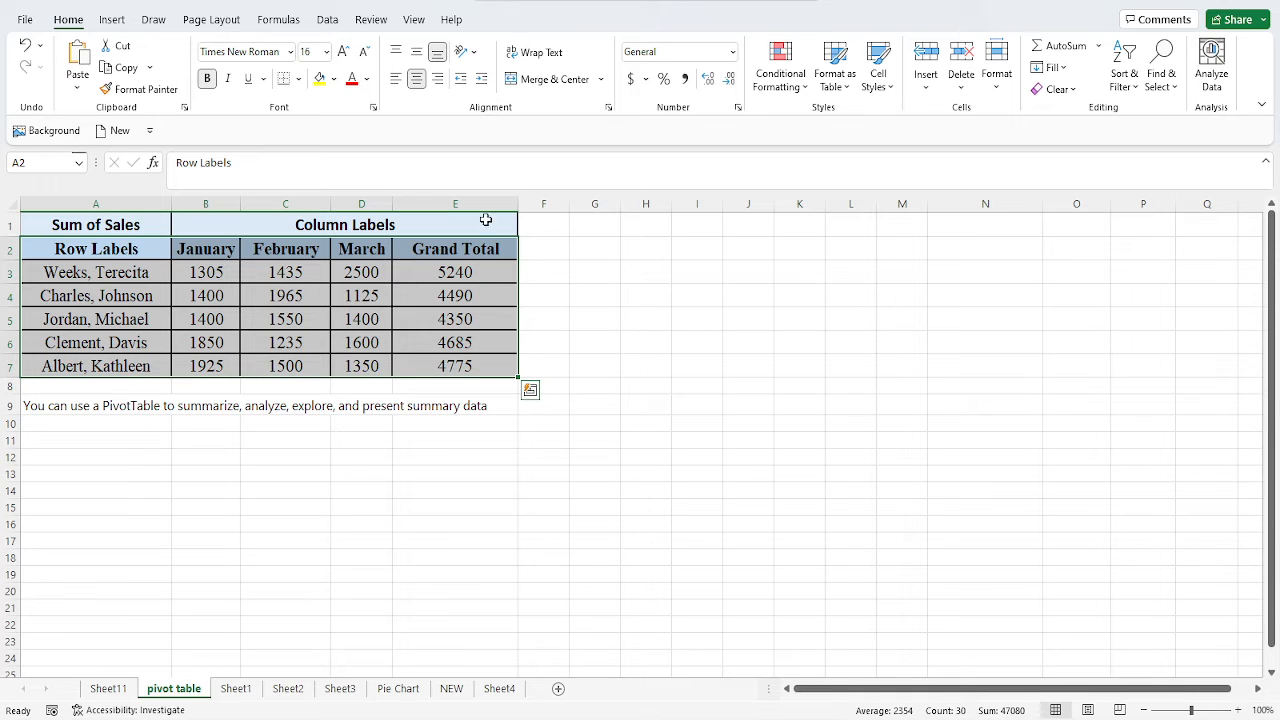
pyautogui.click(110, 689)
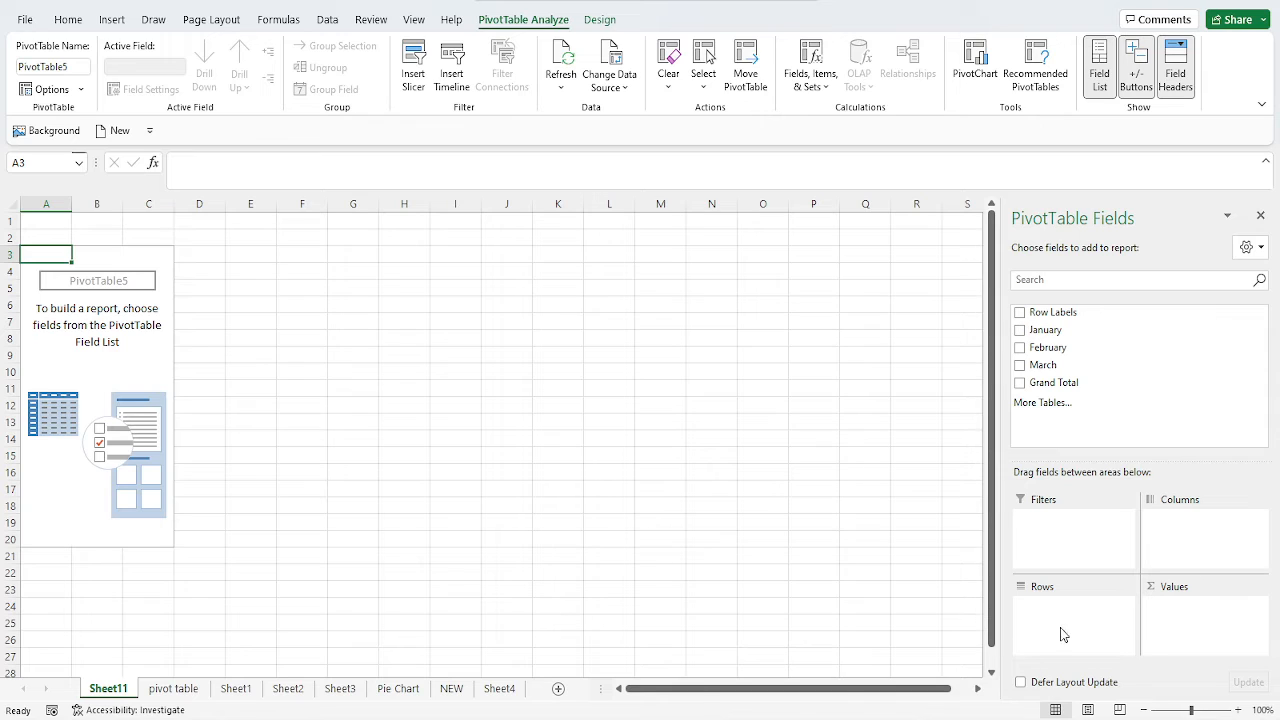
pyautogui.click(1048, 318)
pyautogui.moveTo(1048, 318); pyautogui.dragTo(1184, 538)
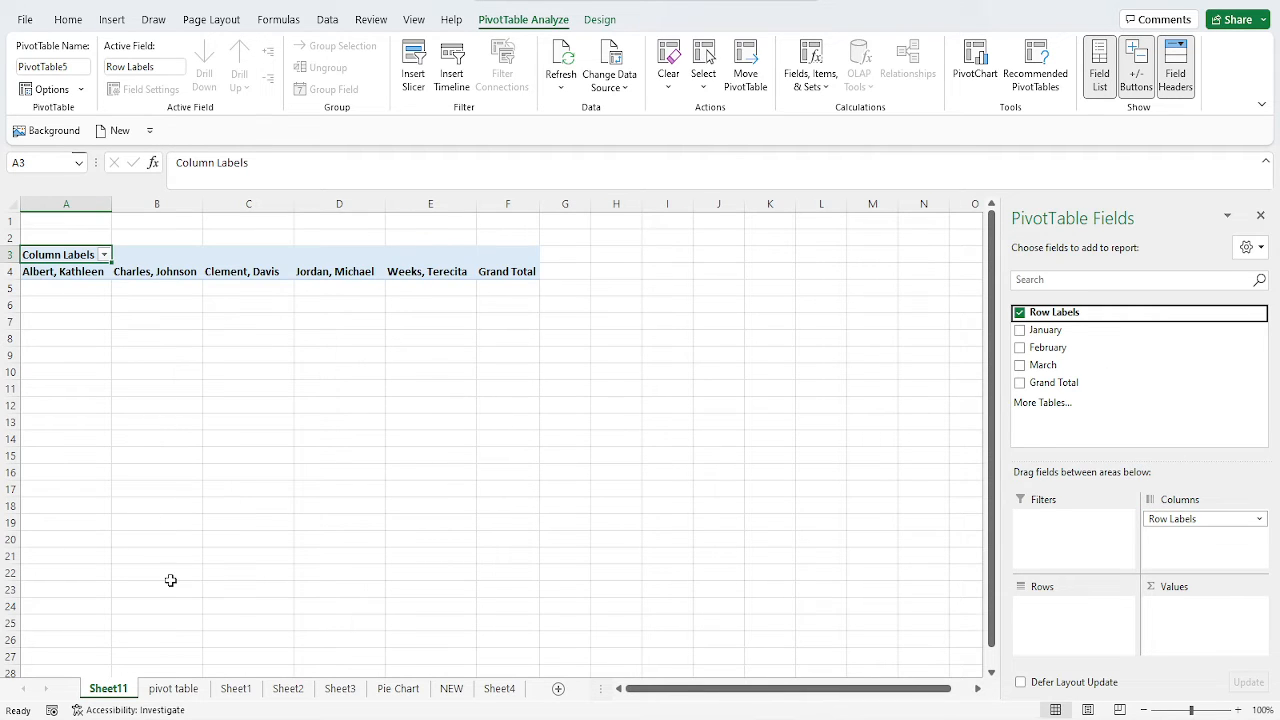
# Compare the PivotTable's column headings on Sheet11, including Grand Total, with the source data on the pivot table sheet.
pyautogui.click(172, 689)
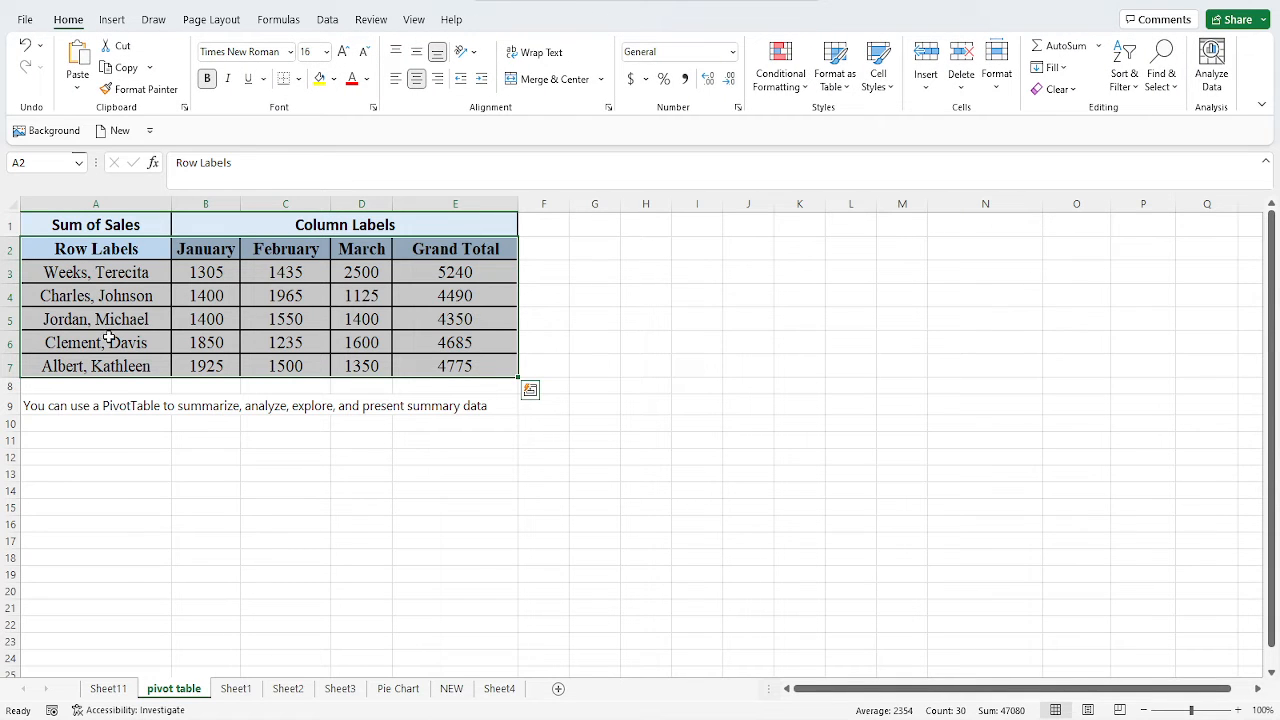
pyautogui.click(108, 689)
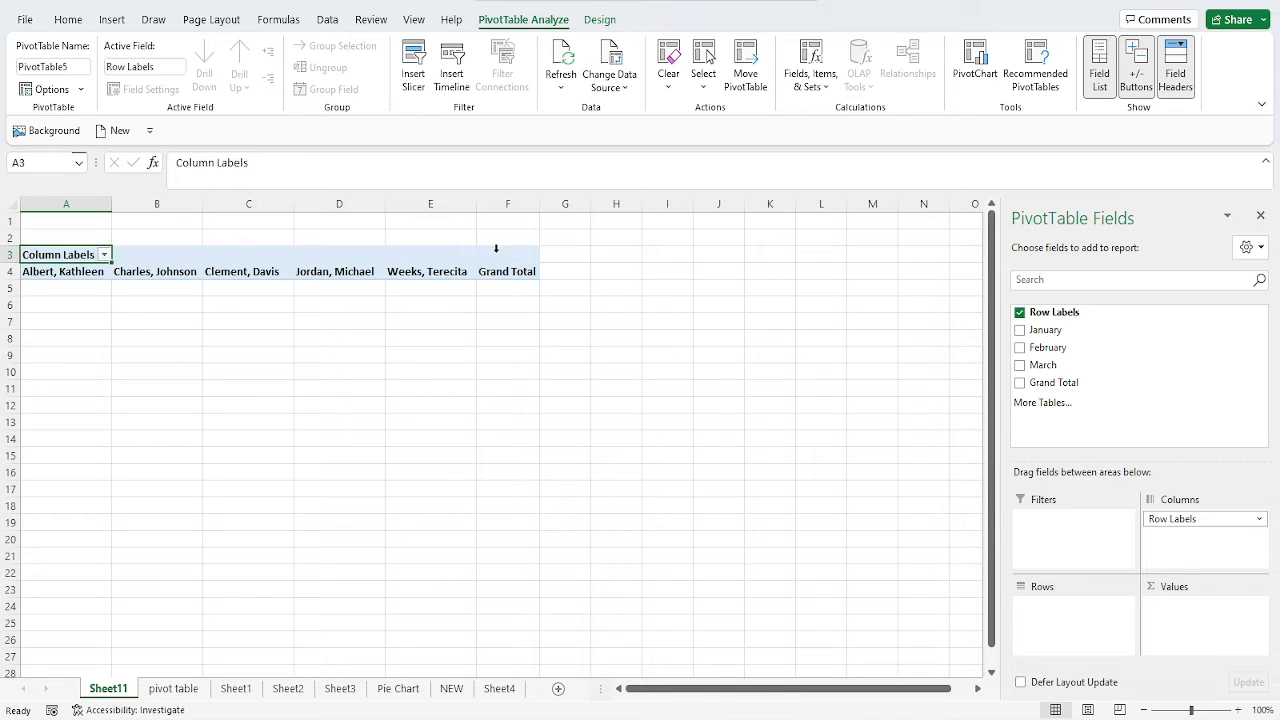
pyautogui.click(173, 689)
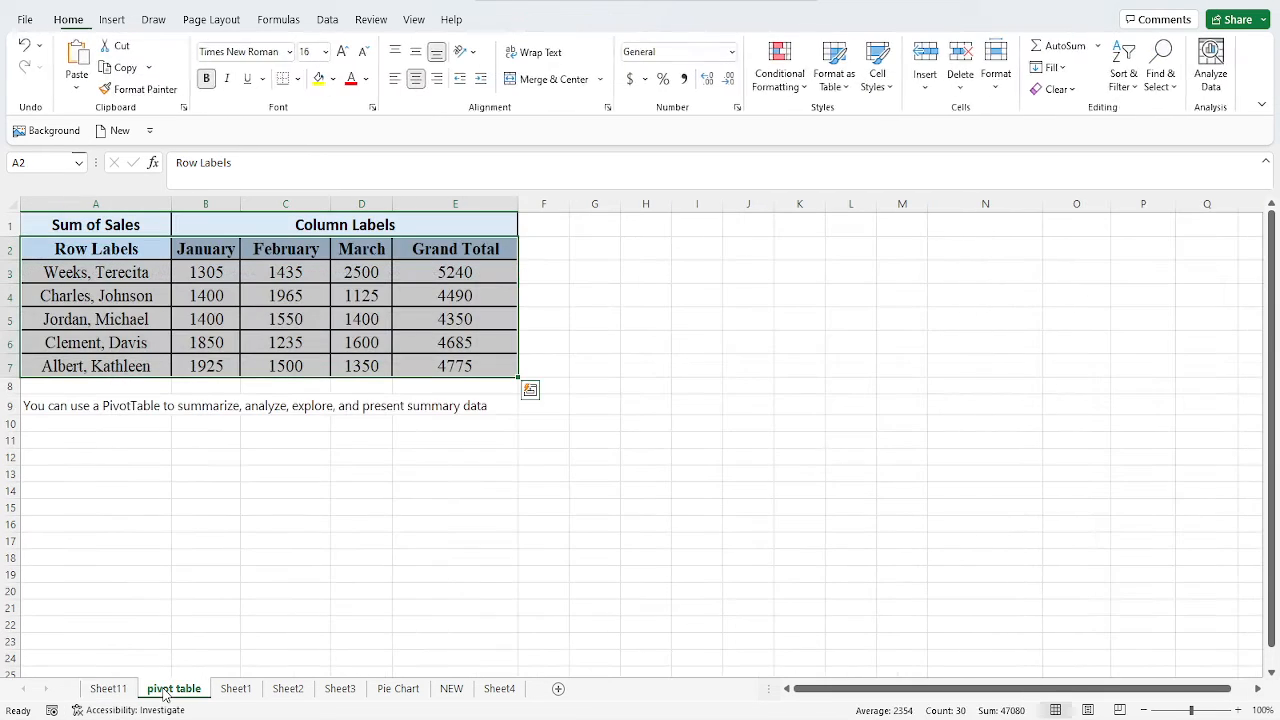
pyautogui.click(108, 689)
pyautogui.click(514, 264)
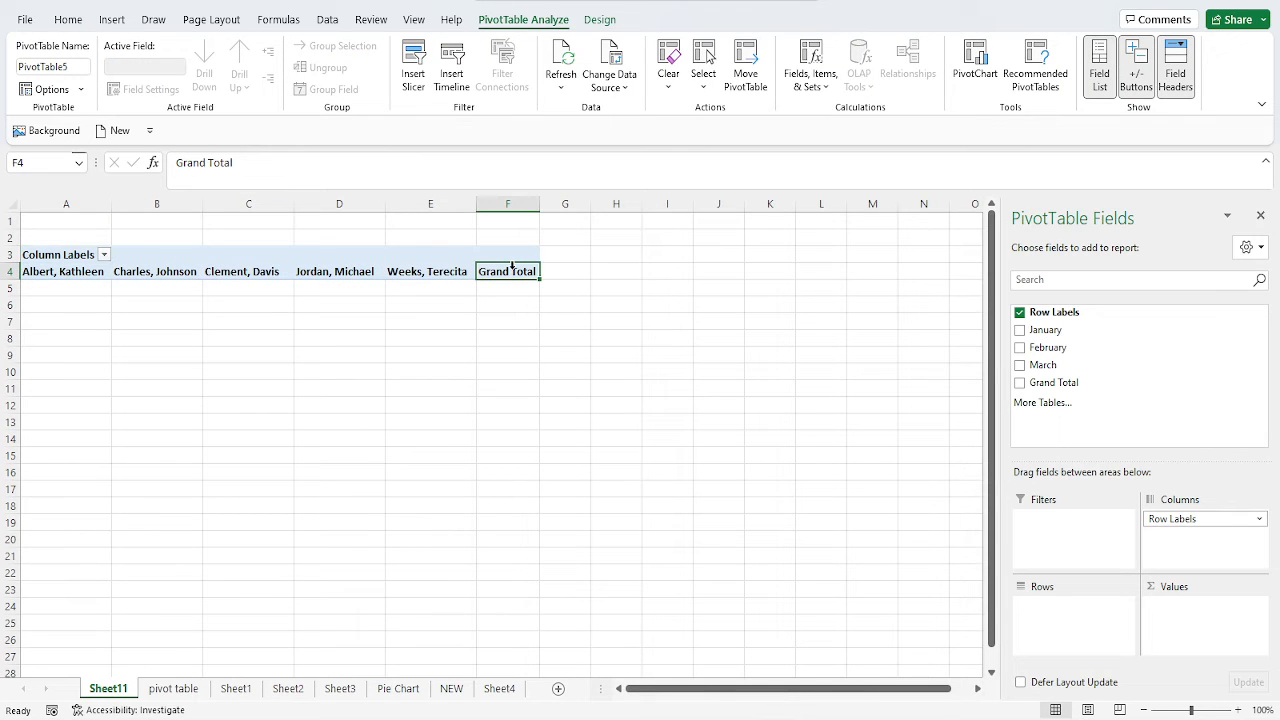
pyautogui.click(173, 689)
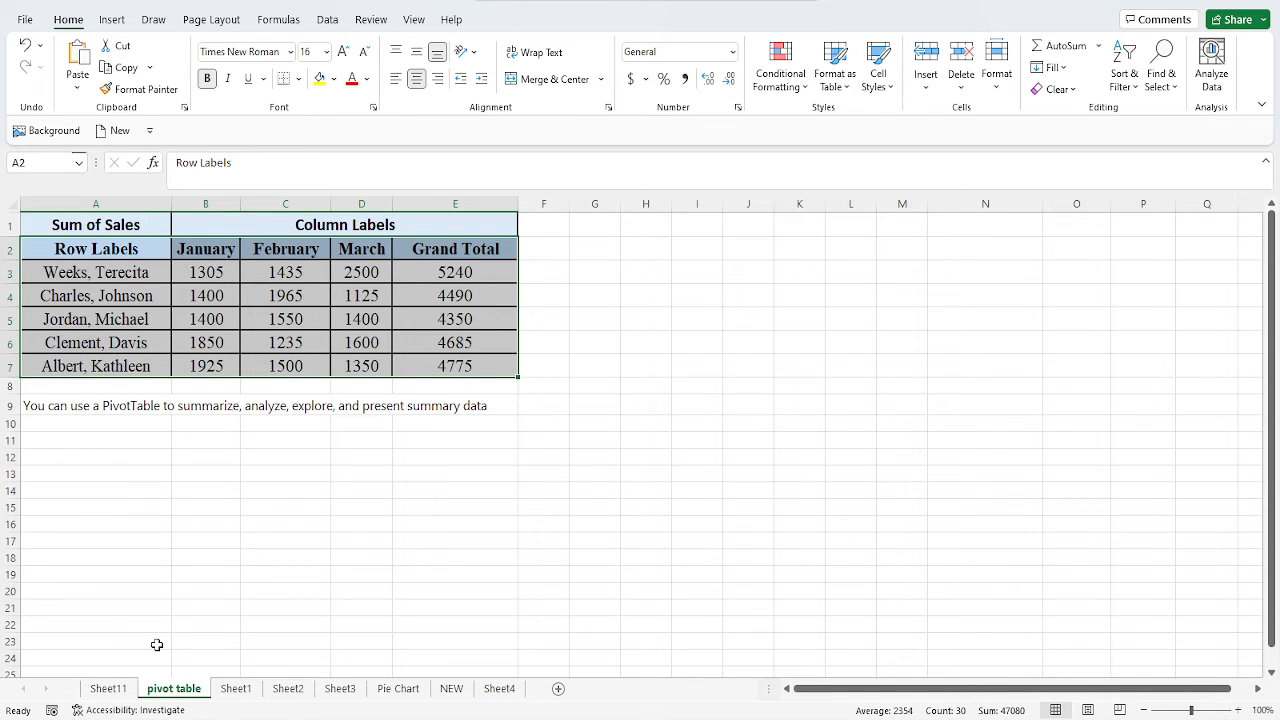
pyautogui.click(108, 689)
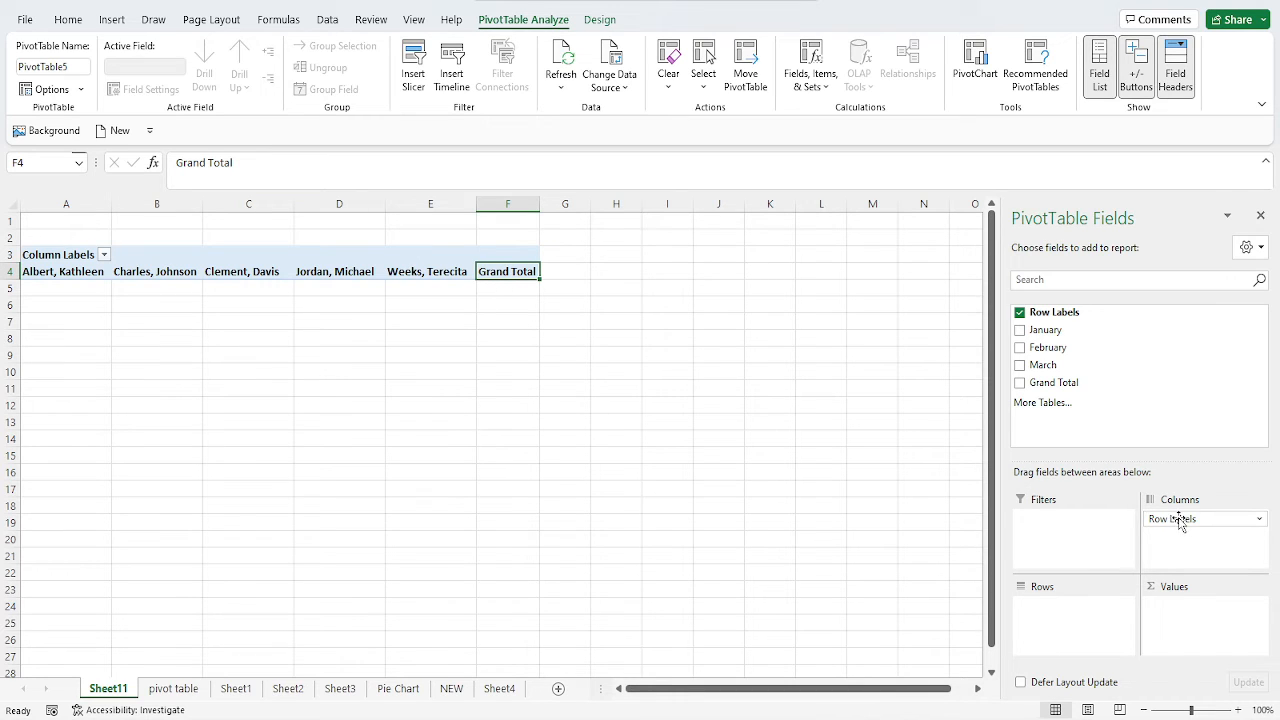
# Move the Row Labels field from the Columns area to the Rows area and inspect the first four listed names.
pyautogui.moveTo(1170, 524); pyautogui.dragTo(1050, 618)
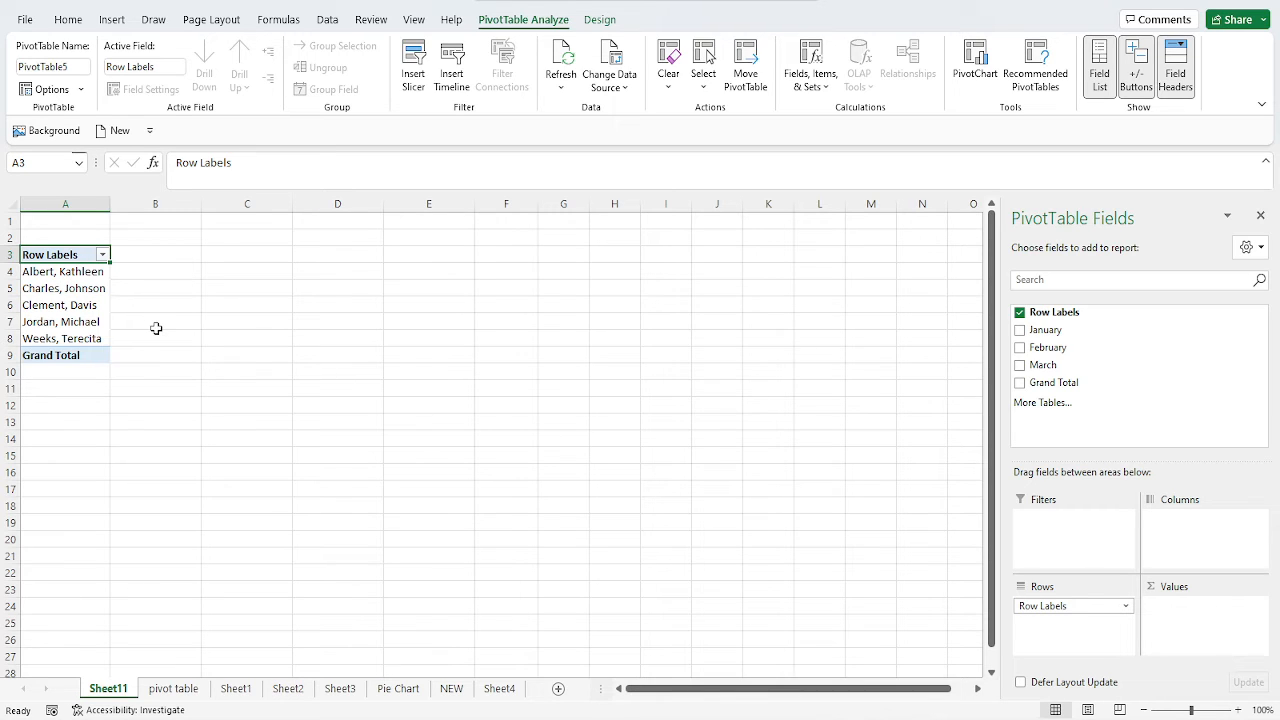
pyautogui.click(33, 273)
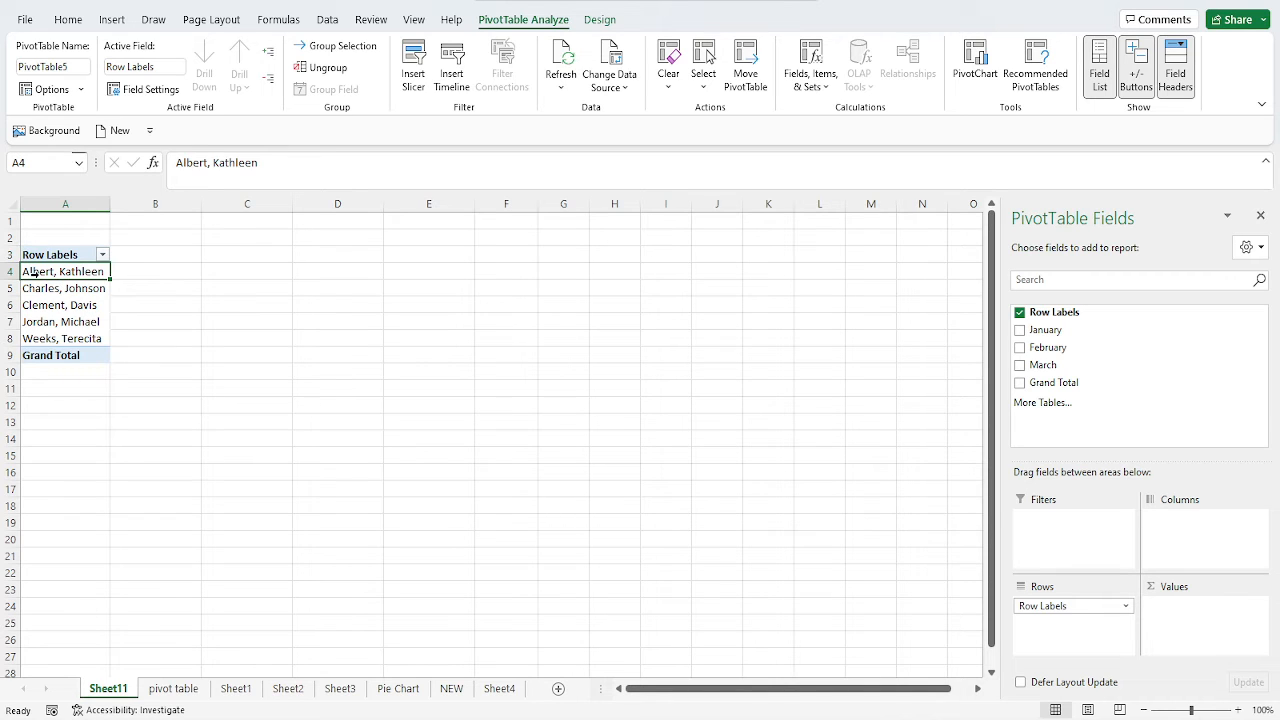
pyautogui.click(33, 291)
pyautogui.click(34, 305)
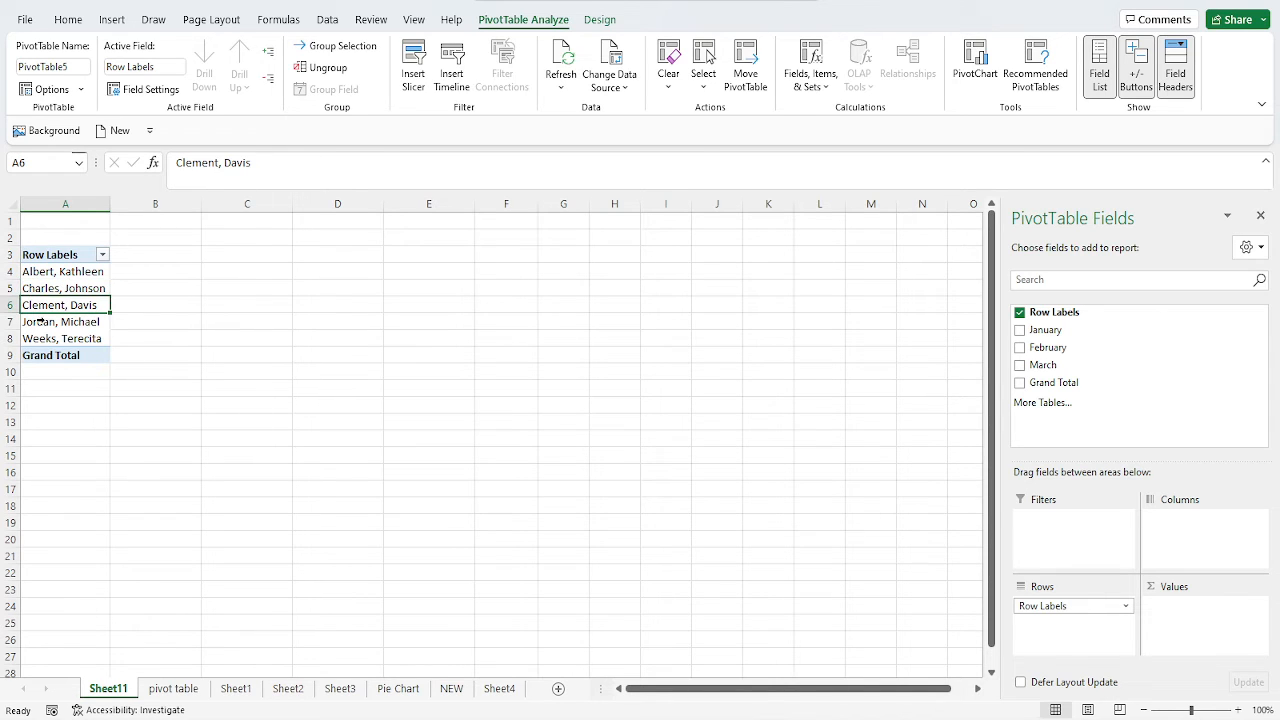
pyautogui.click(37, 320)
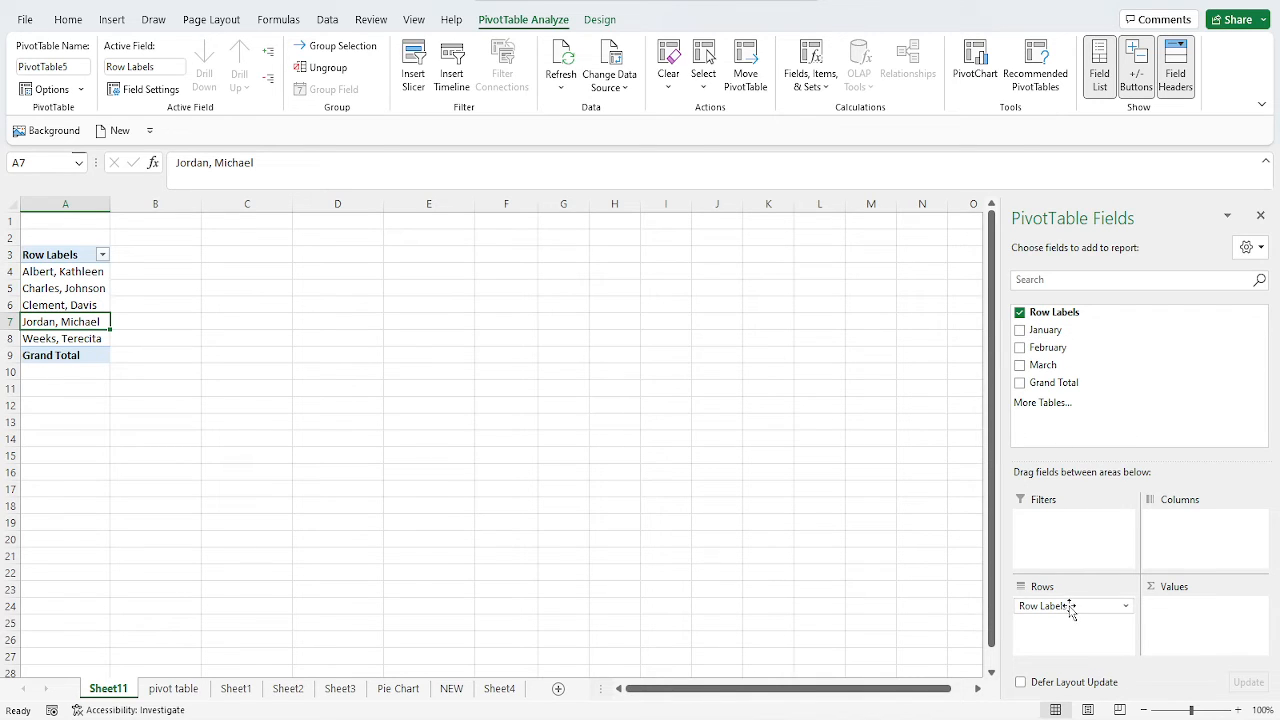
# Place the Row Labels field in the Filters area, try it in Columns, and return it to Filters.
pyautogui.moveTo(1070, 610); pyautogui.dragTo(1074, 548)
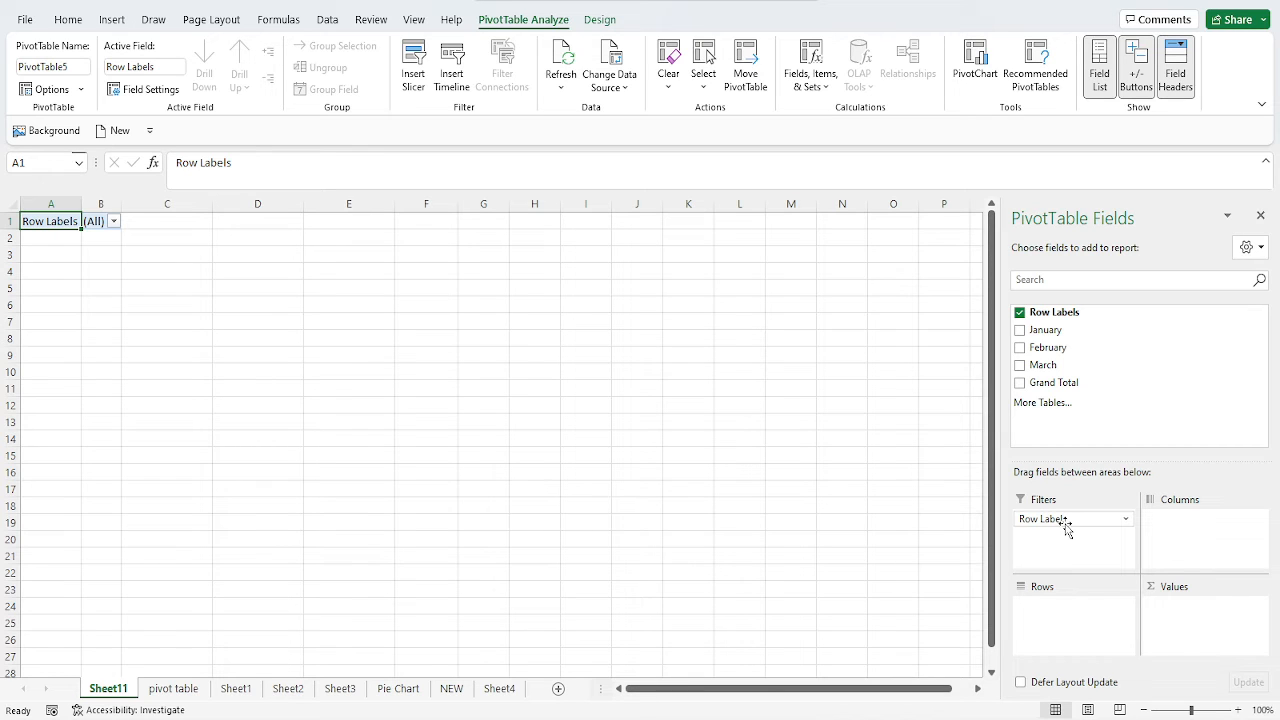
pyautogui.moveTo(1067, 530); pyautogui.dragTo(1150, 530)
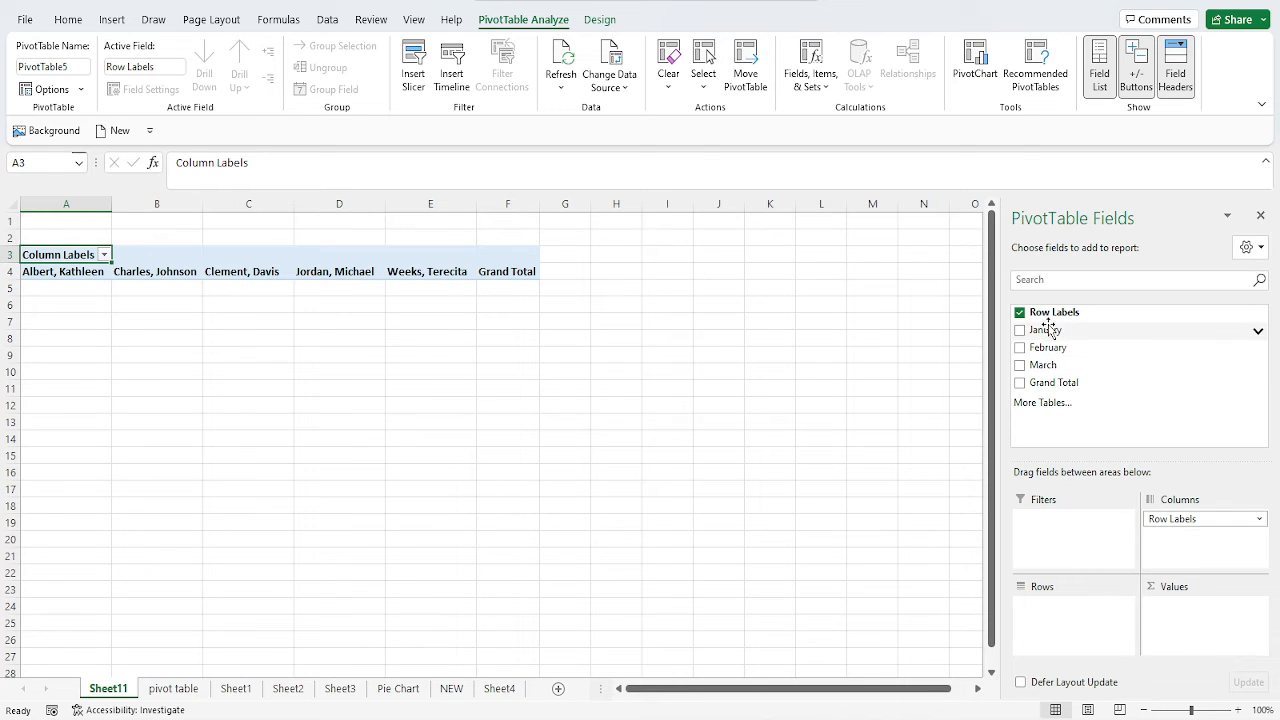
pyautogui.moveTo(1048, 316); pyautogui.dragTo(1050, 538)
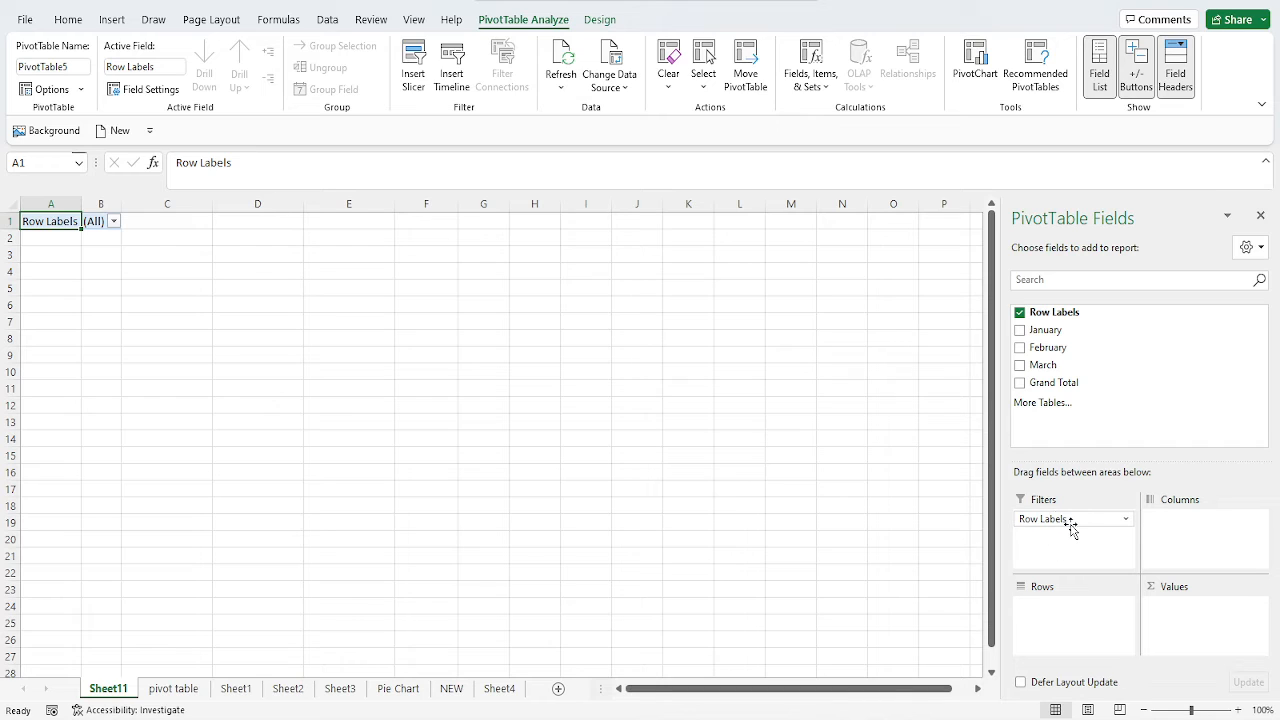
# Enable multiple item selection in the Row Labels report filter and keep only the first listed person selected.
pyautogui.click(114, 221)
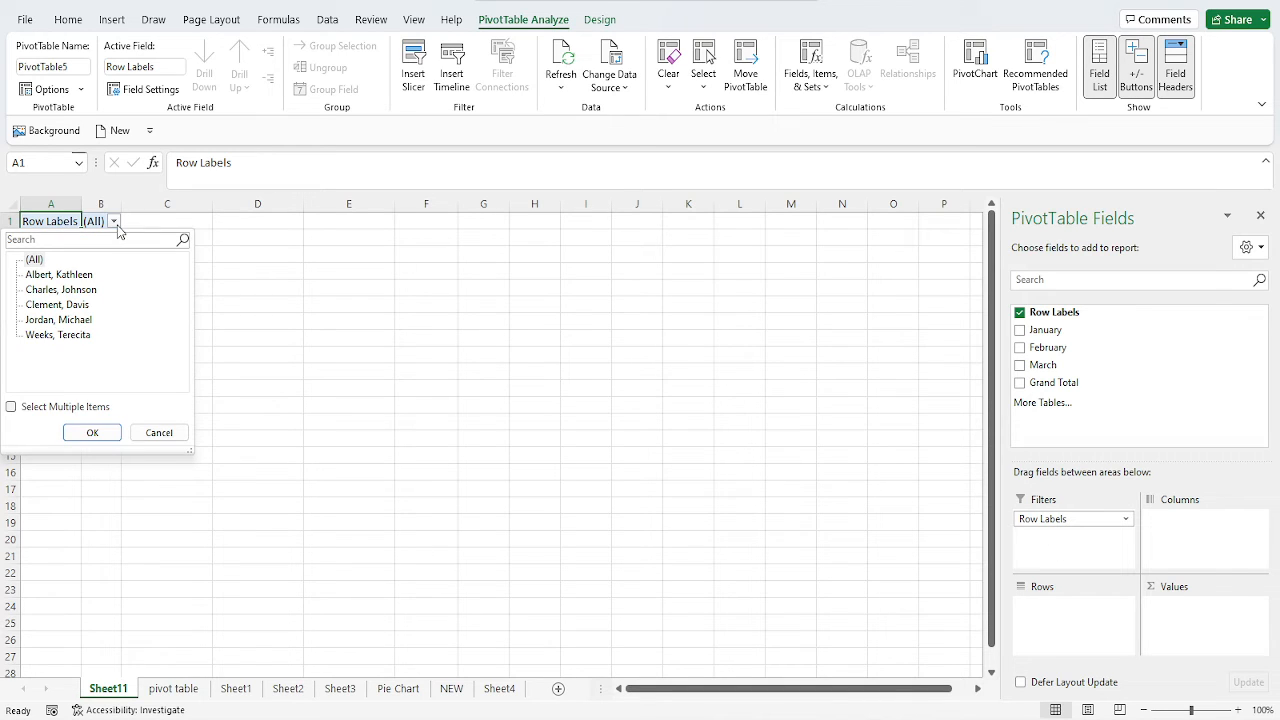
pyautogui.click(11, 407)
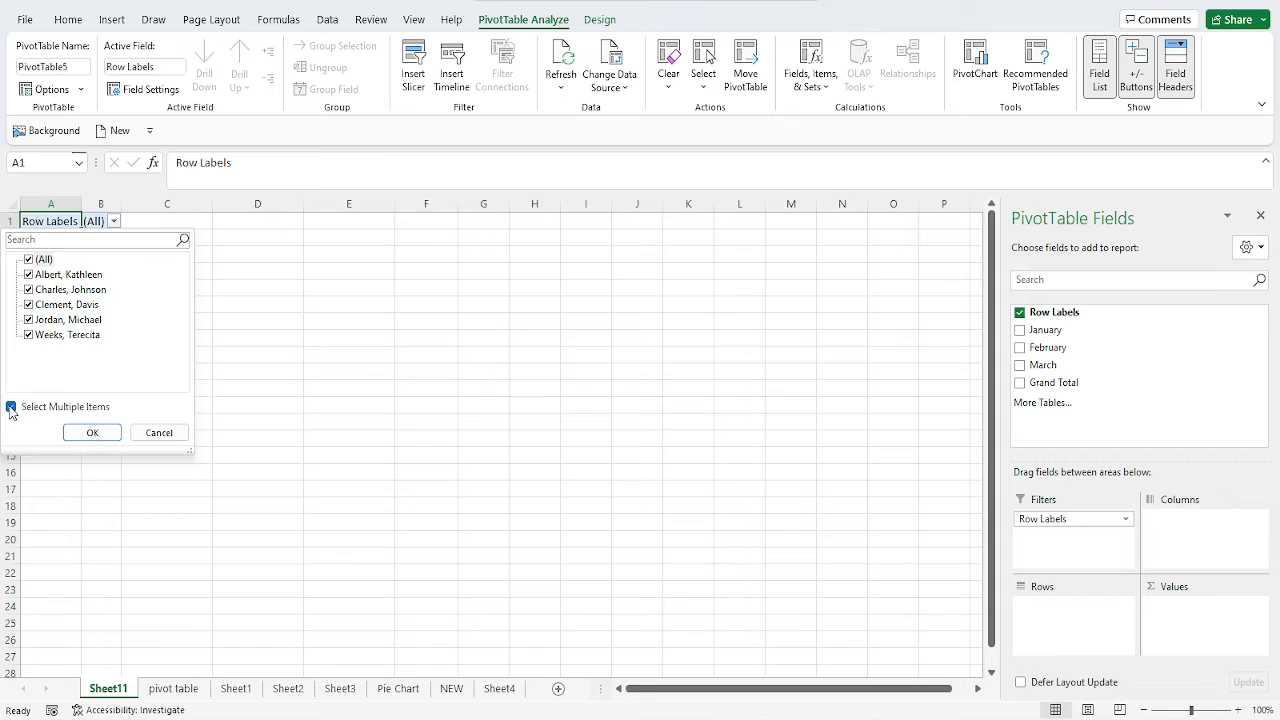
pyautogui.click(28, 259)
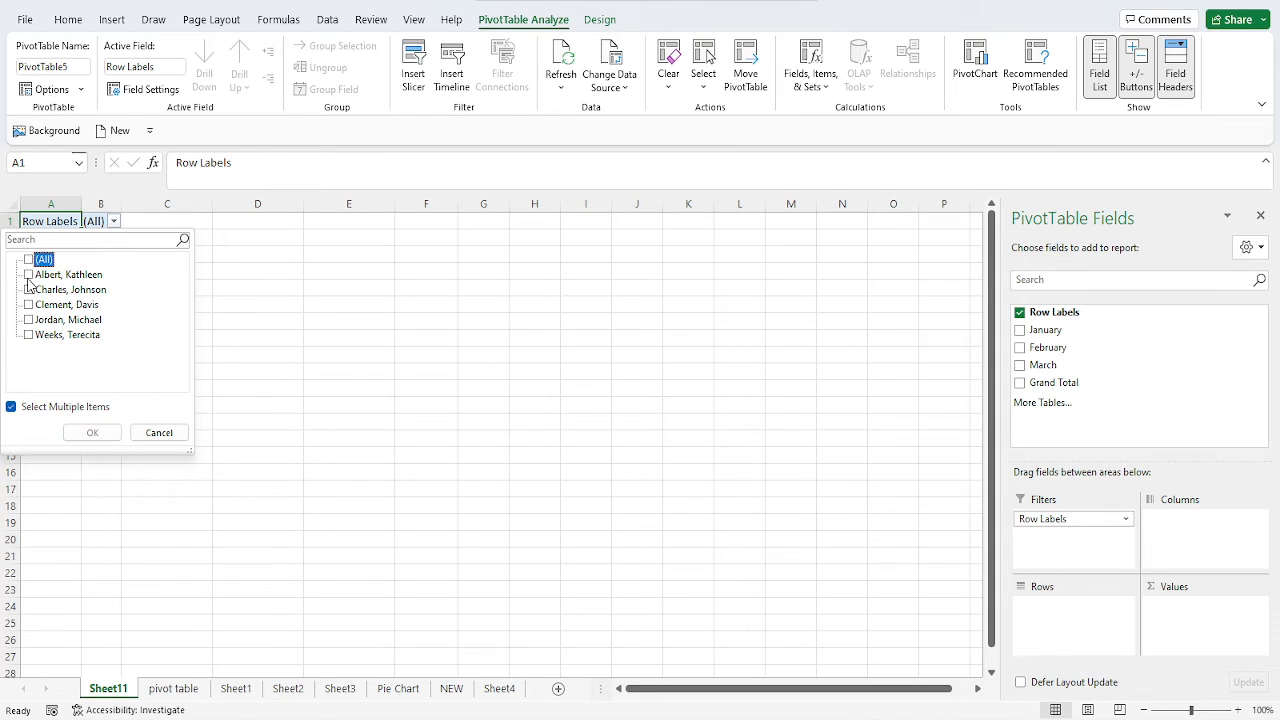
pyautogui.click(28, 275)
pyautogui.click(92, 433)
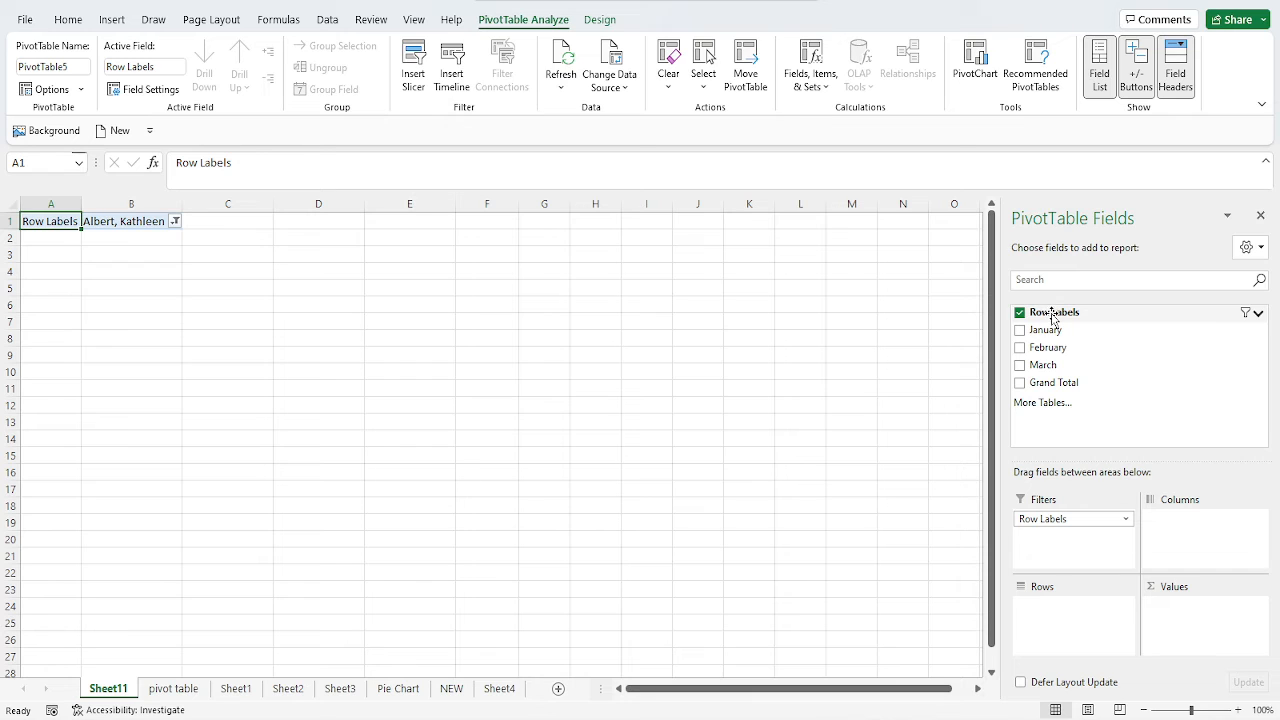
# Try the Row Labels field in Rows and Columns alongside its own count in Values, and remove it from the PivotTable.
pyautogui.moveTo(1050, 316); pyautogui.dragTo(1177, 618)
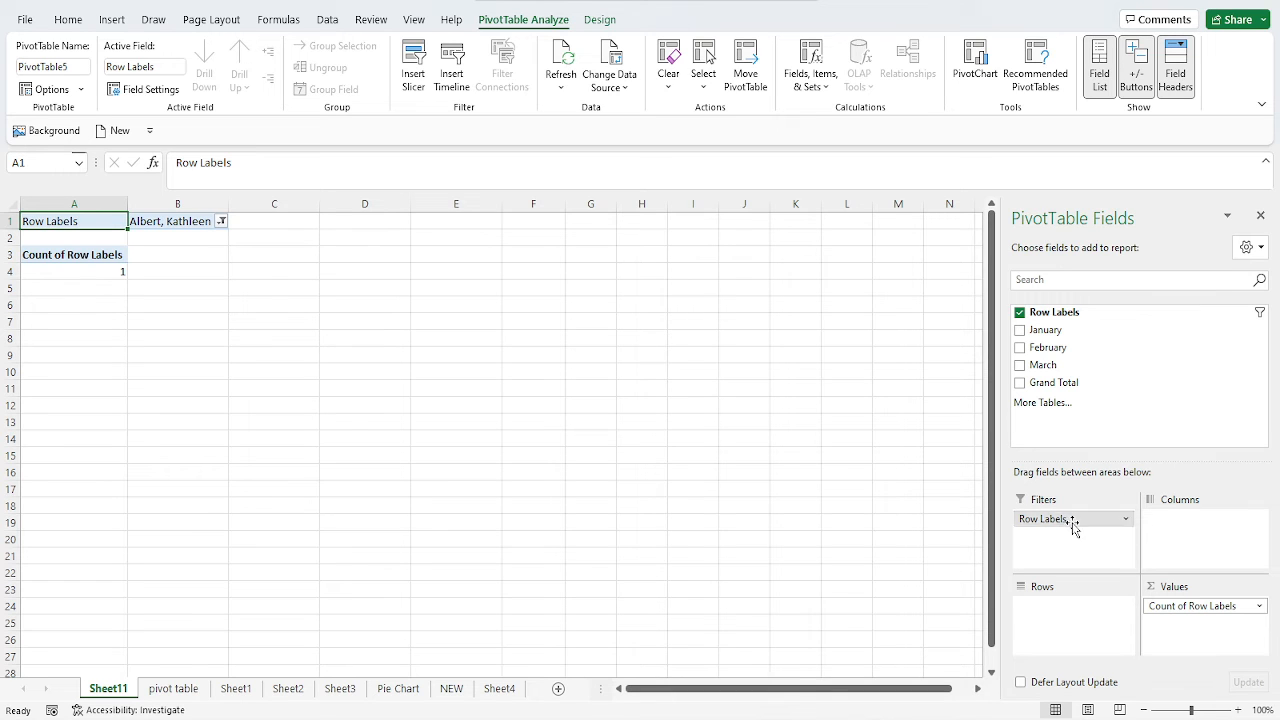
pyautogui.moveTo(1073, 529); pyautogui.dragTo(1078, 622)
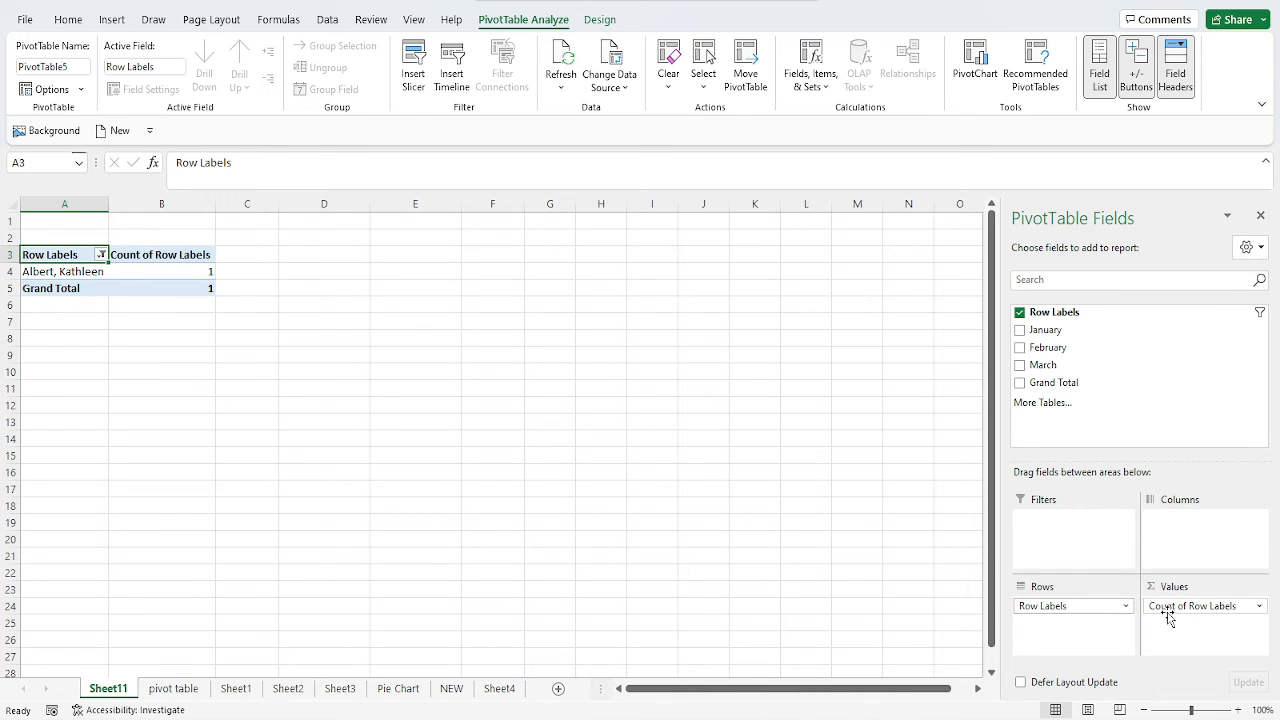
pyautogui.moveTo(1088, 607); pyautogui.dragTo(1170, 540)
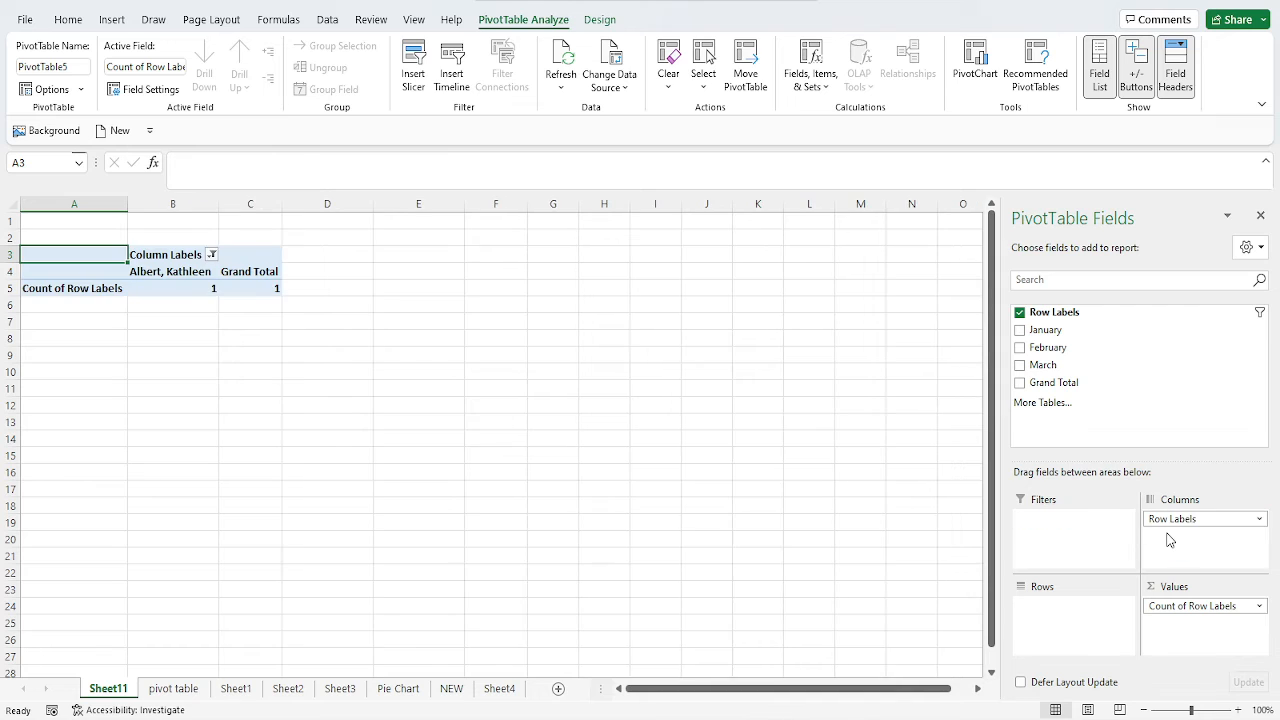
pyautogui.click(1020, 313)
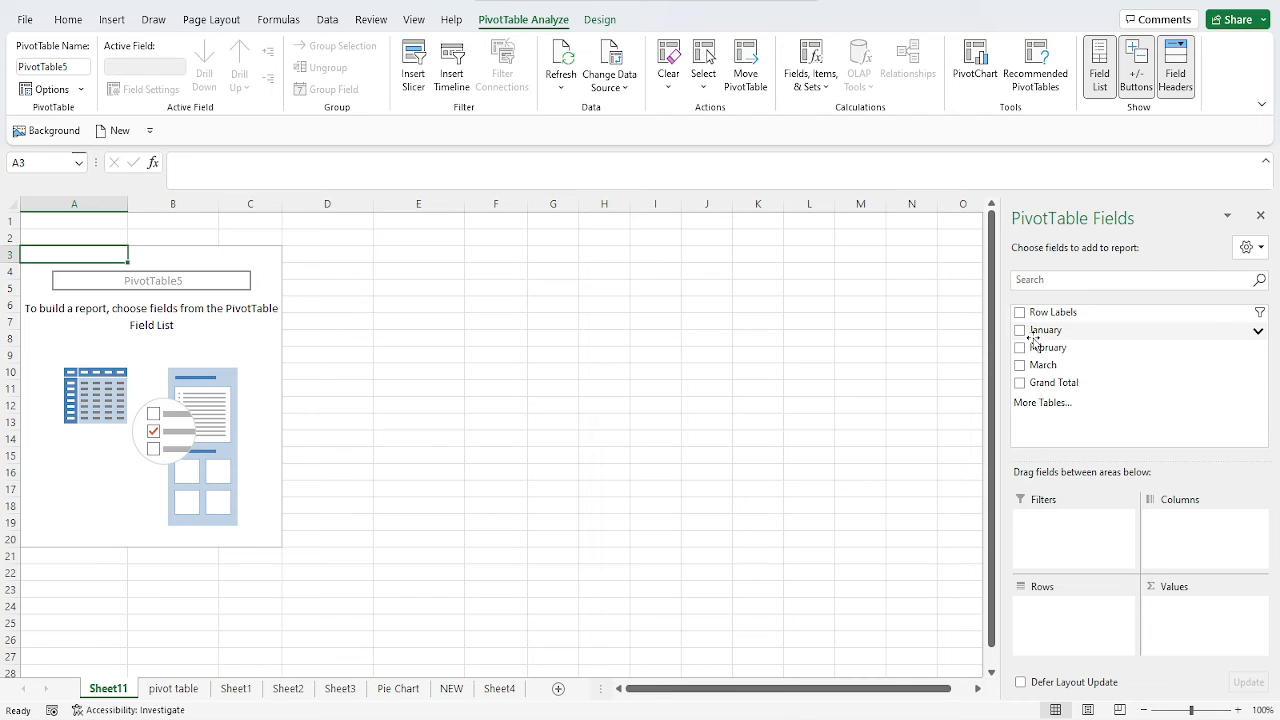
# Place the January field in the Rows area and also in the Values area as a sum.
pyautogui.moveTo(1042, 332); pyautogui.dragTo(1060, 615)
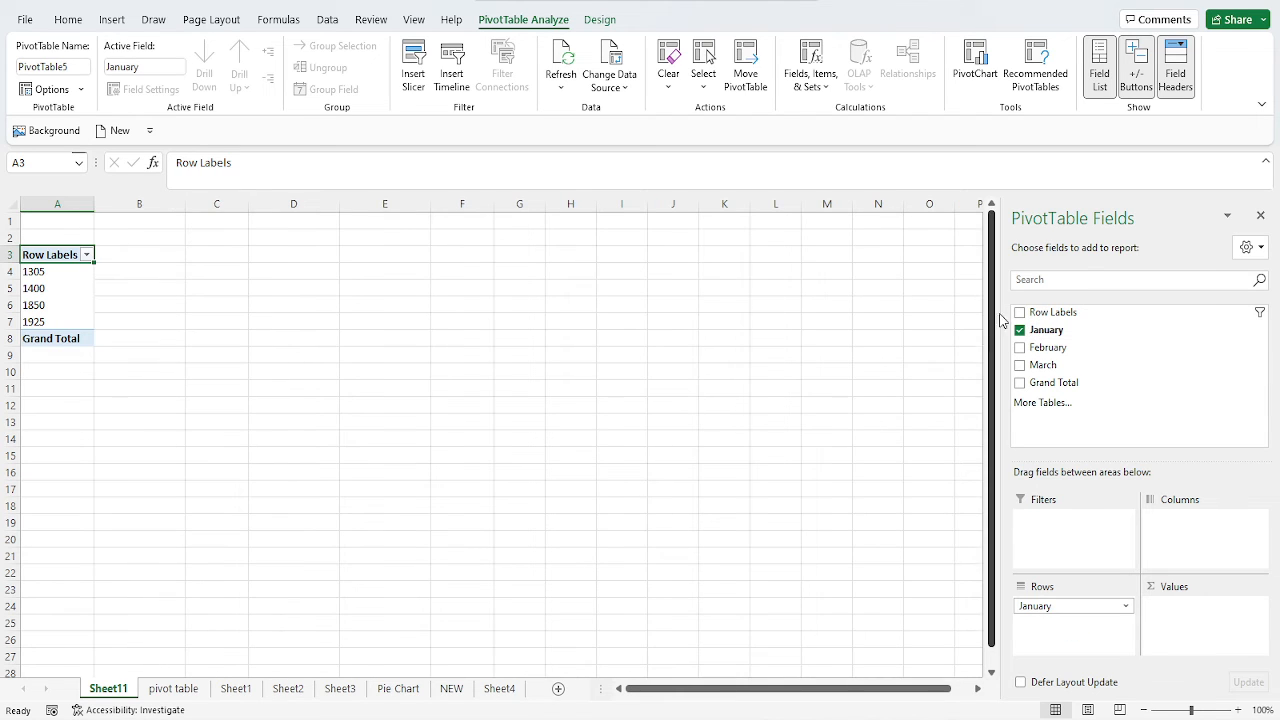
pyautogui.moveTo(1054, 334); pyautogui.dragTo(1188, 625)
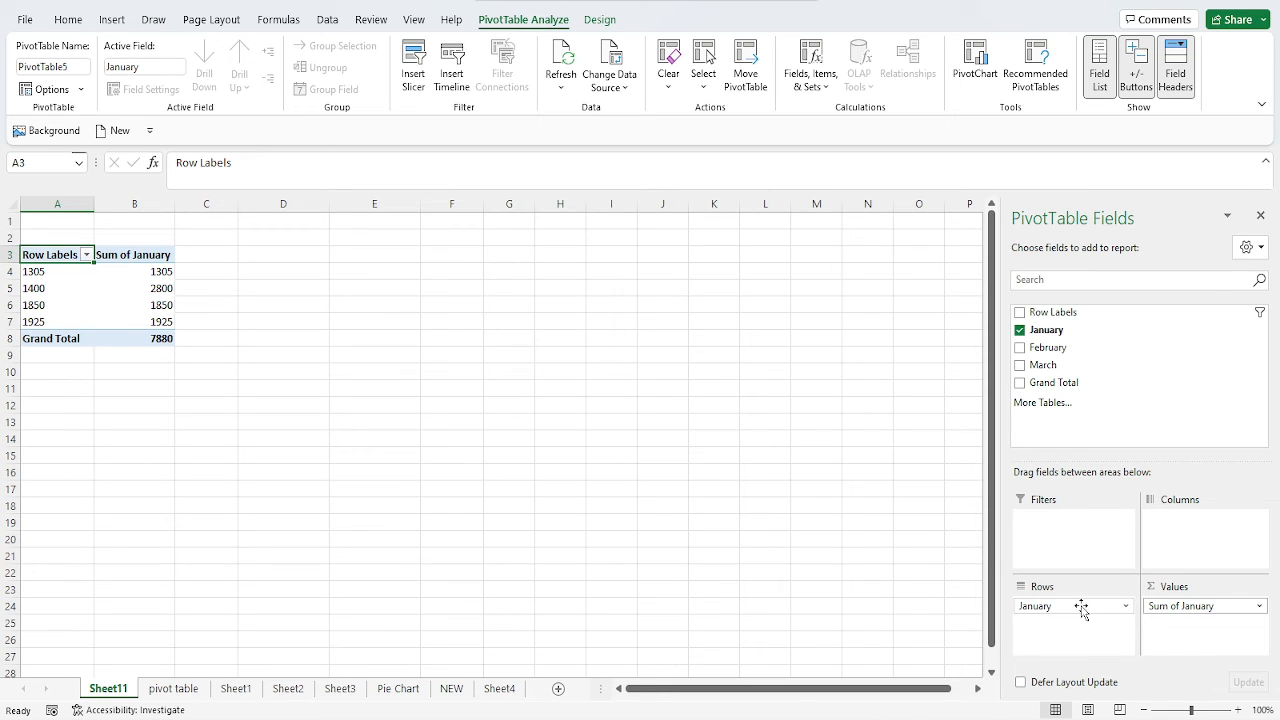
pyautogui.moveTo(1080, 606); pyautogui.dragTo(1094, 630)
# Add the Row Labels field to the Columns area and set its column filter to include all people.
pyautogui.moveTo(1039, 317); pyautogui.dragTo(1172, 535)
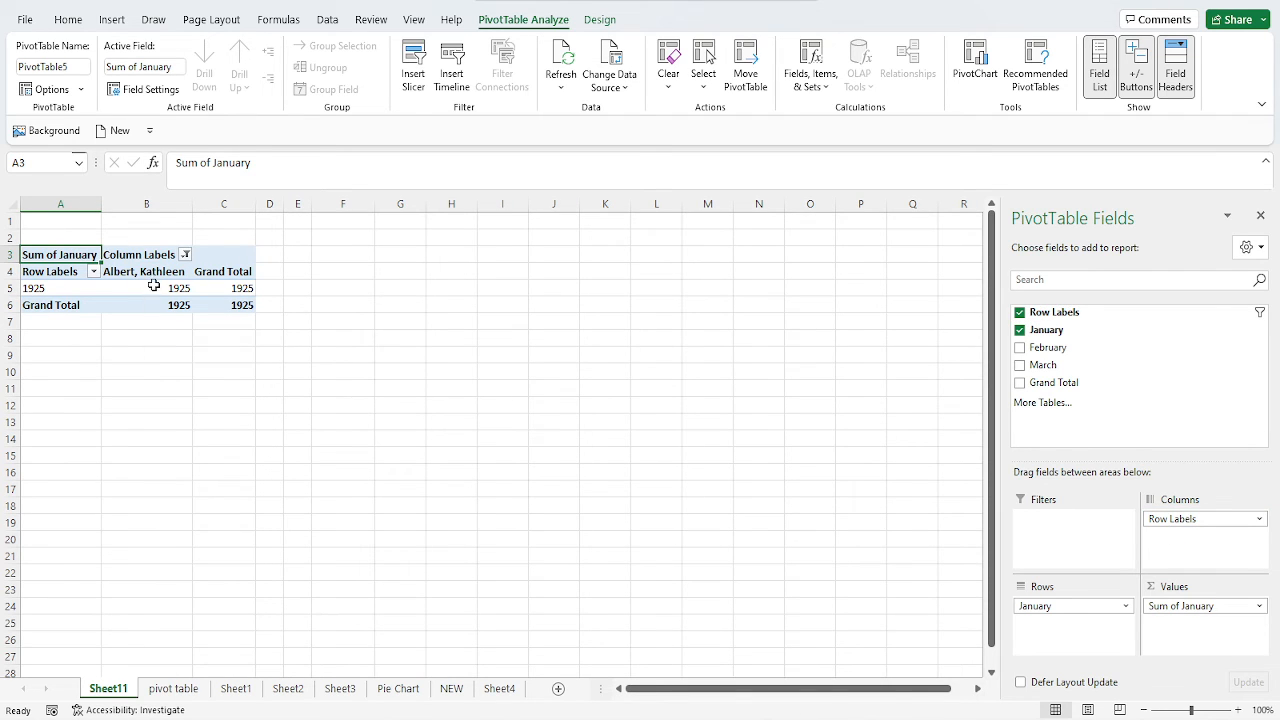
pyautogui.click(185, 255)
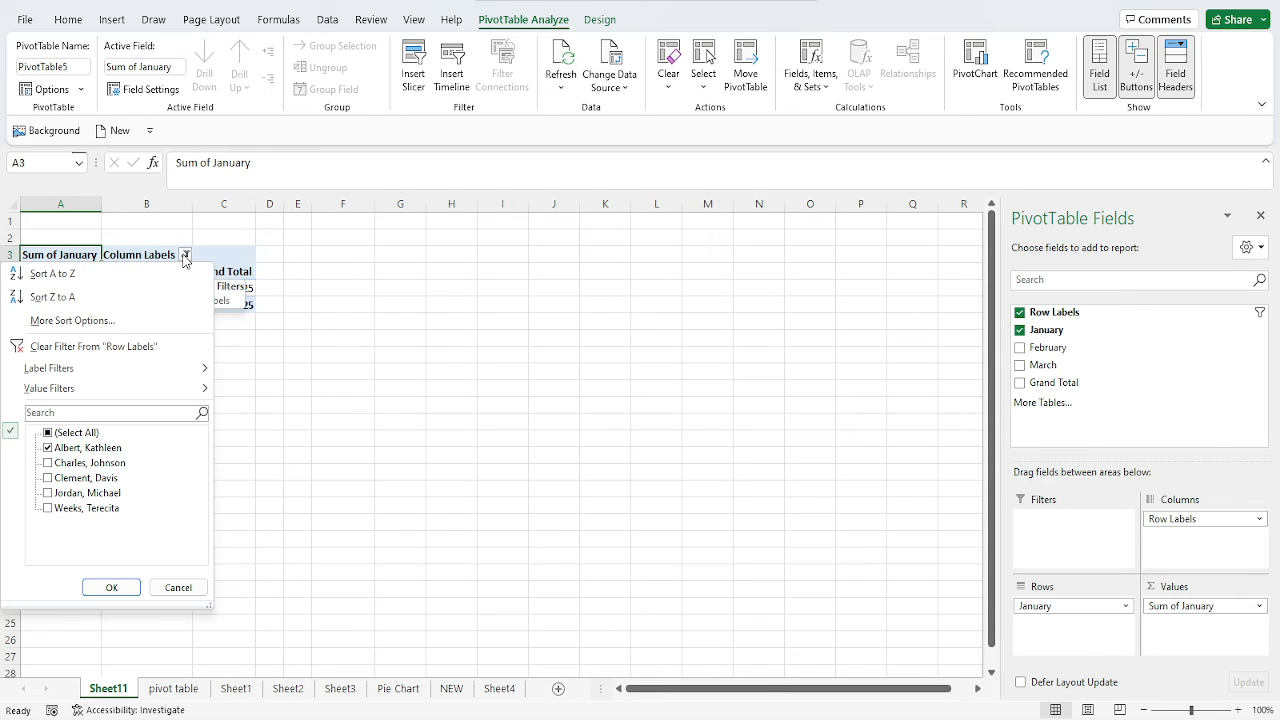
pyautogui.click(60, 432)
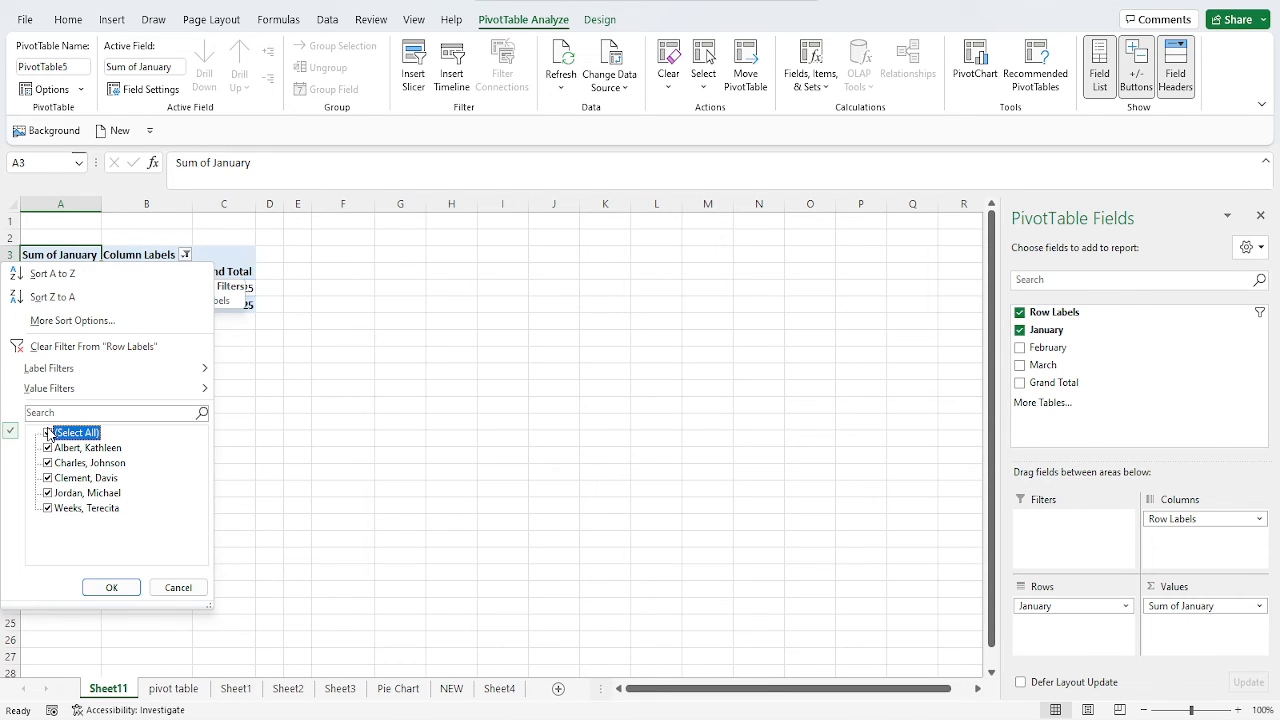
pyautogui.click(112, 587)
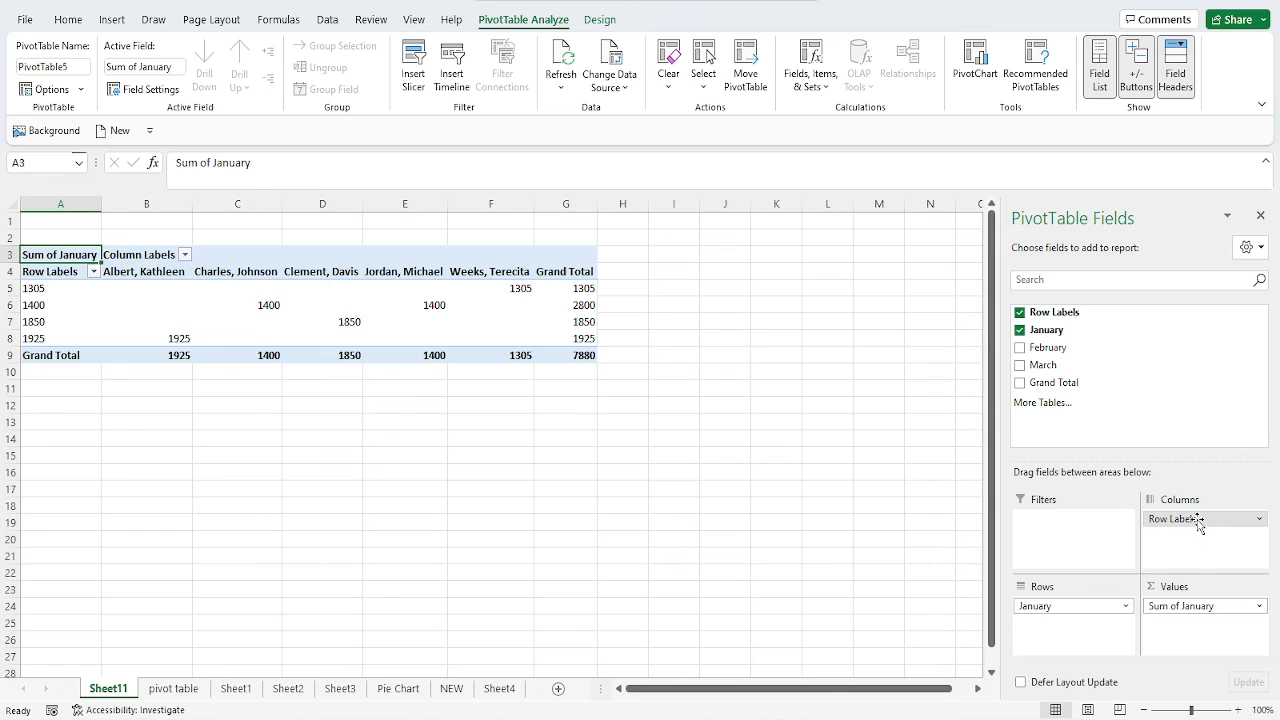
# Move the Row Labels field from Columns to Rows and the January field from Rows to Filters.
pyautogui.moveTo(1197, 522); pyautogui.dragTo(1071, 642)
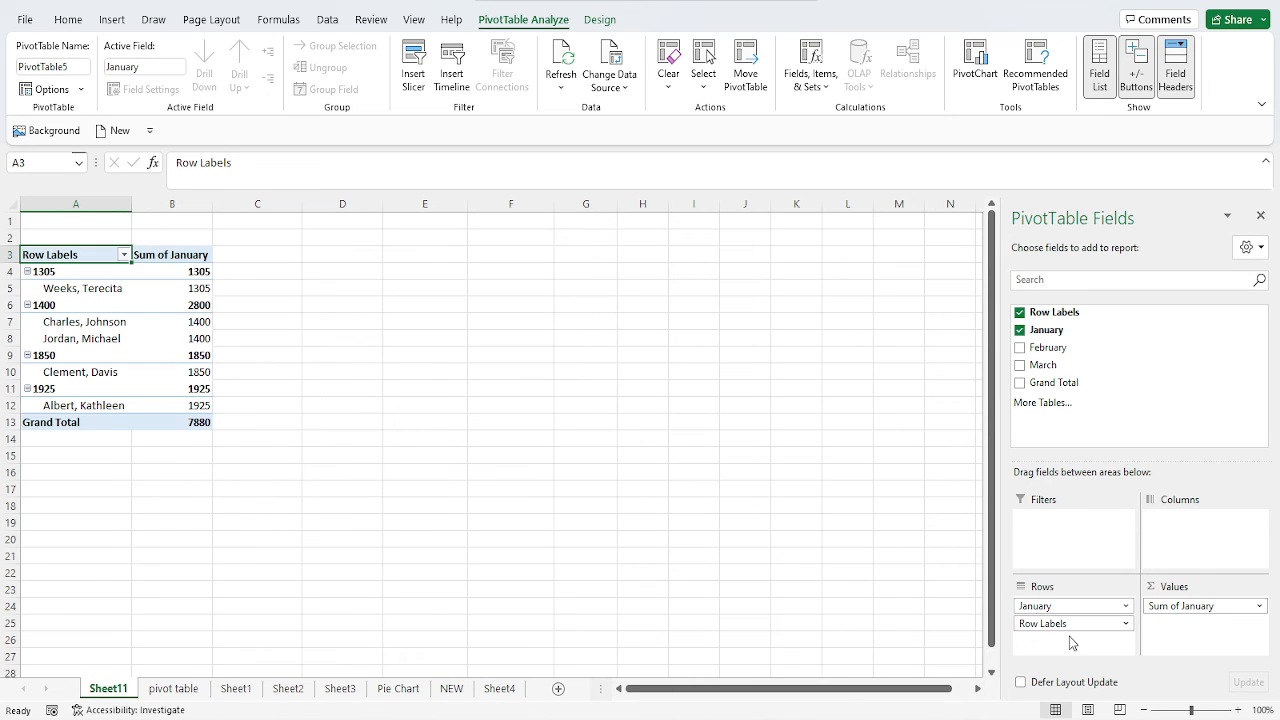
pyautogui.click(1020, 683)
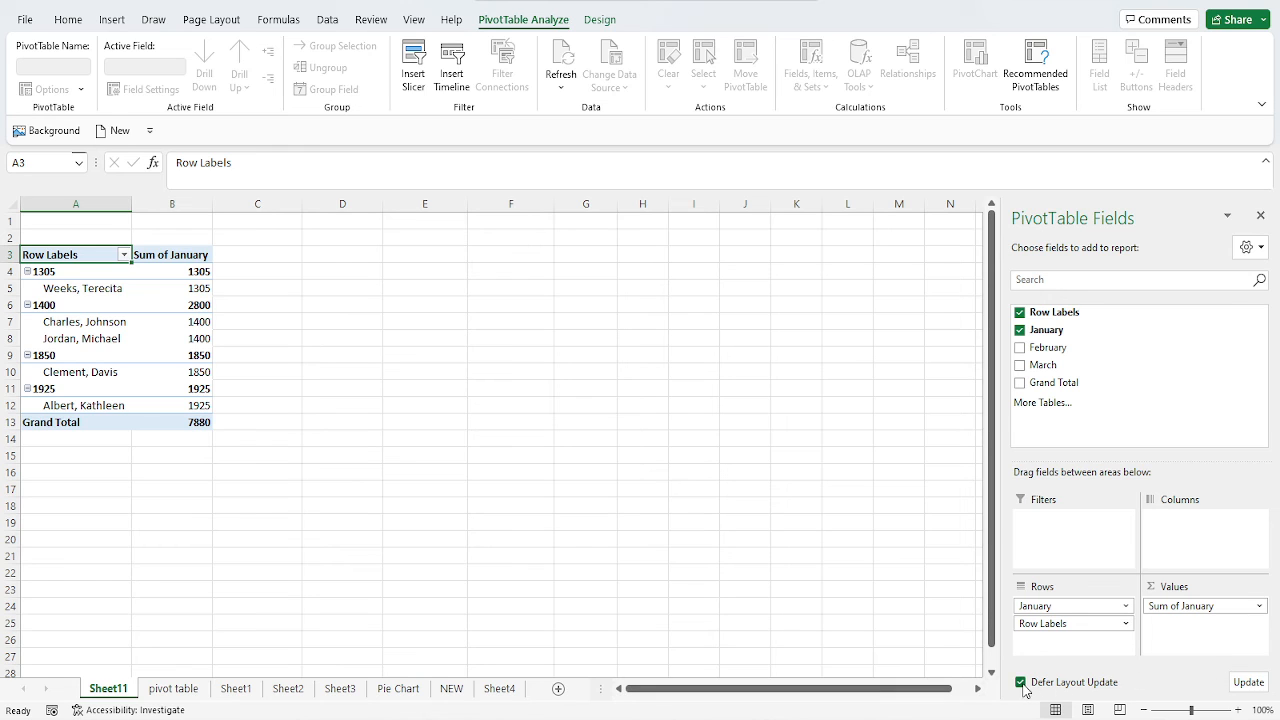
pyautogui.click(1020, 683)
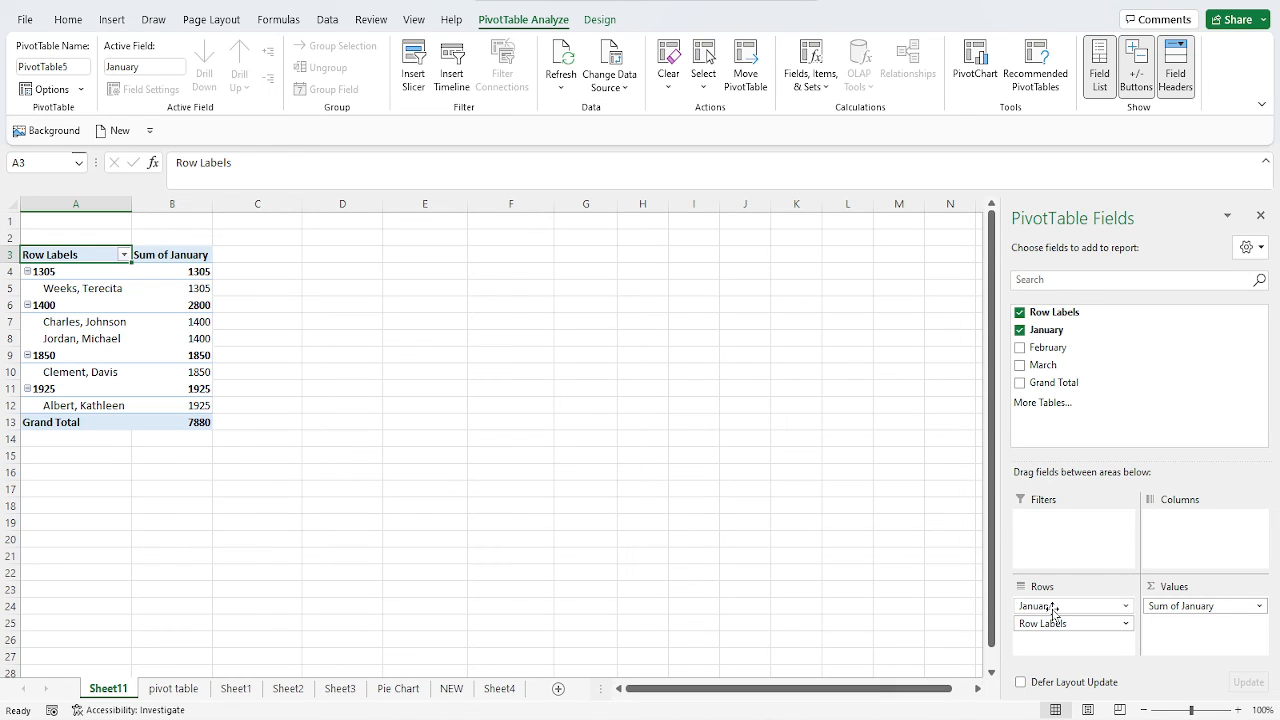
pyautogui.moveTo(1046, 608); pyautogui.dragTo(1065, 546)
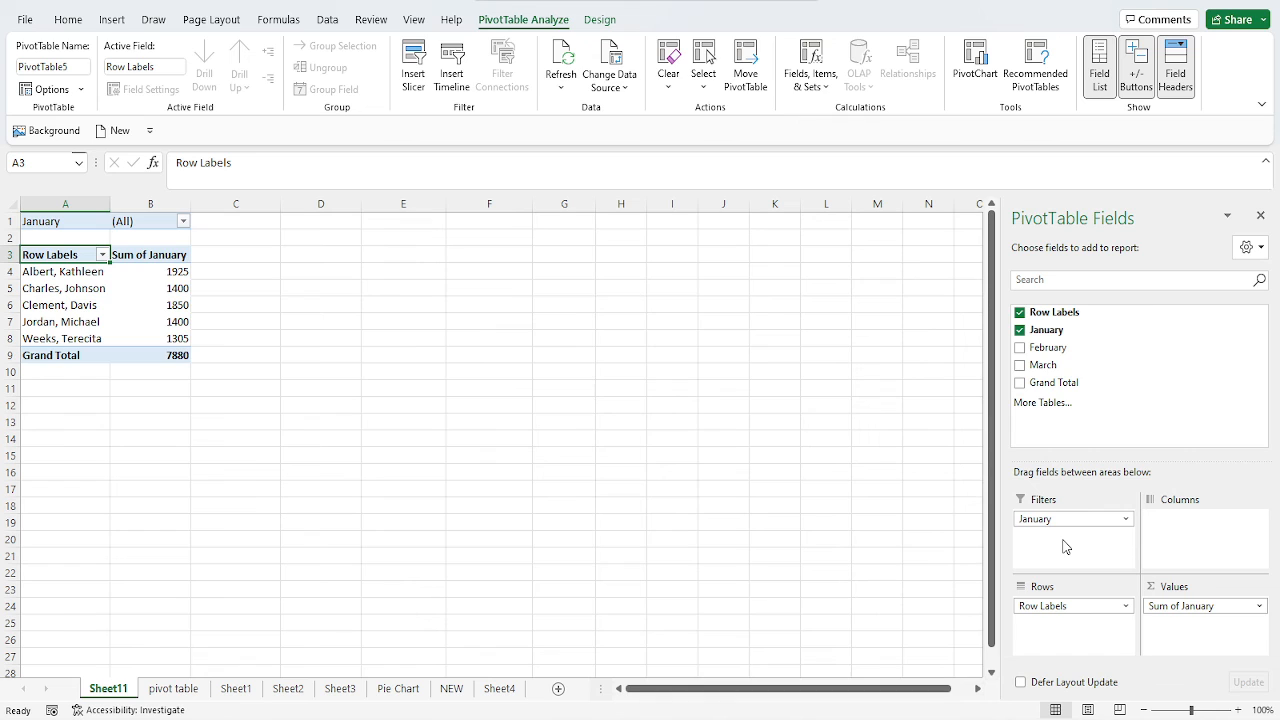
# Turn on Defer Layout Update, move January from Filters to Rows below Row Labels, and update the PivotTable.
pyautogui.click(1020, 683)
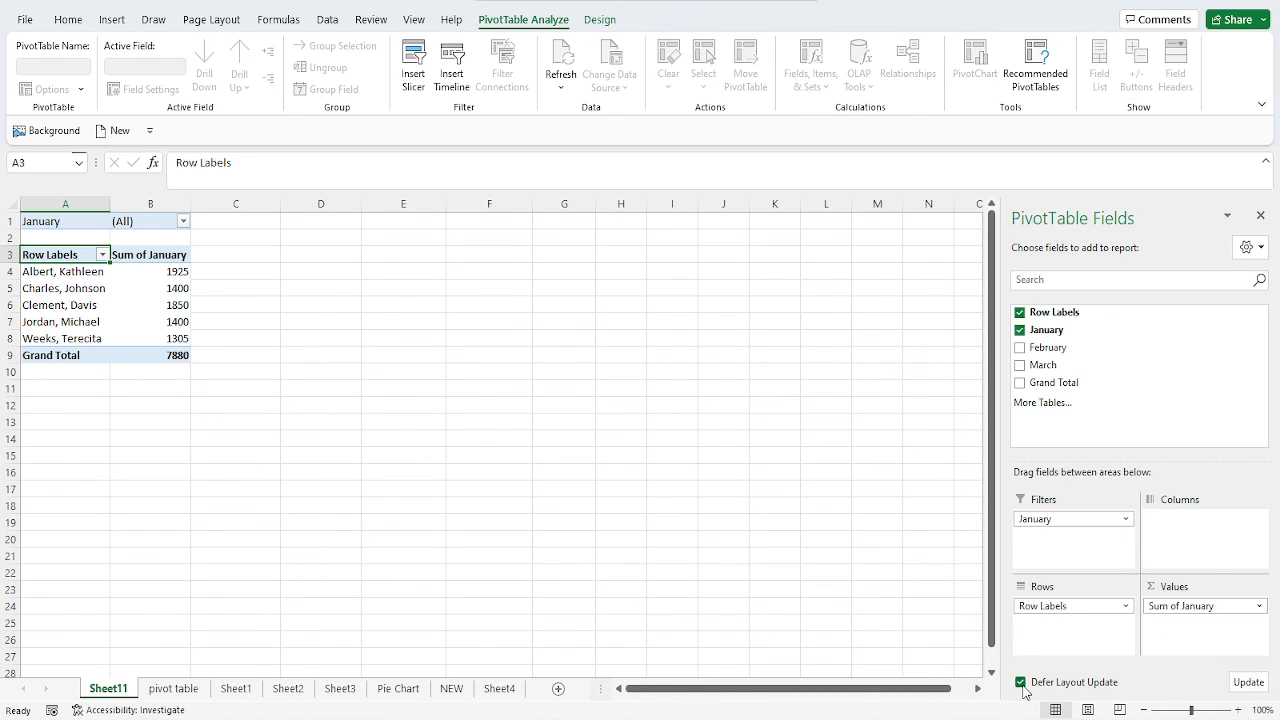
pyautogui.moveTo(1074, 521); pyautogui.dragTo(1066, 647)
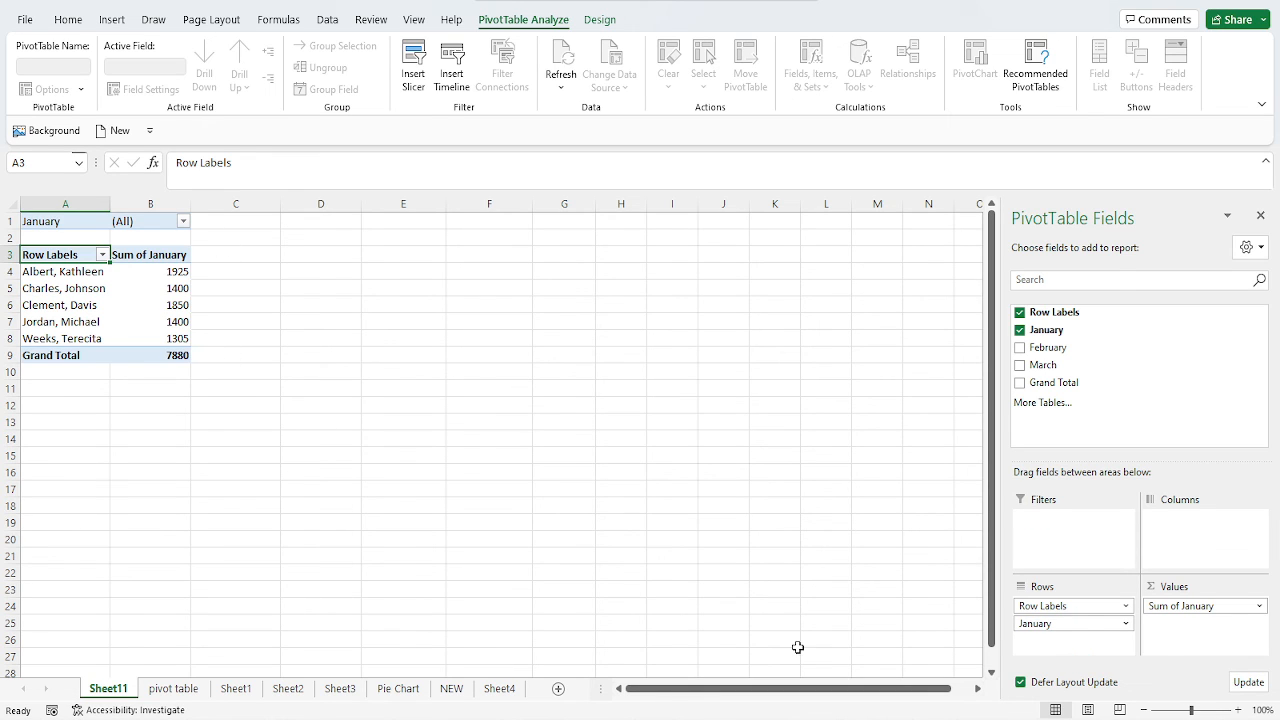
pyautogui.click(1248, 683)
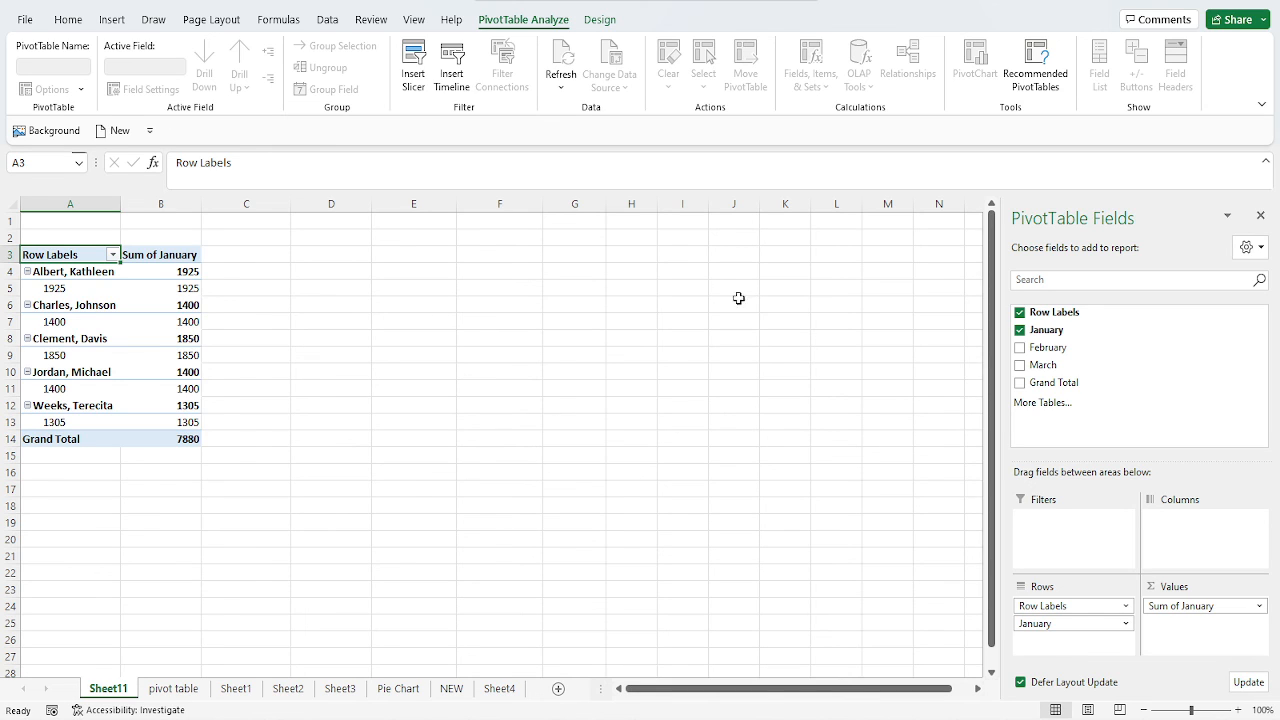
pyautogui.click(1252, 253)
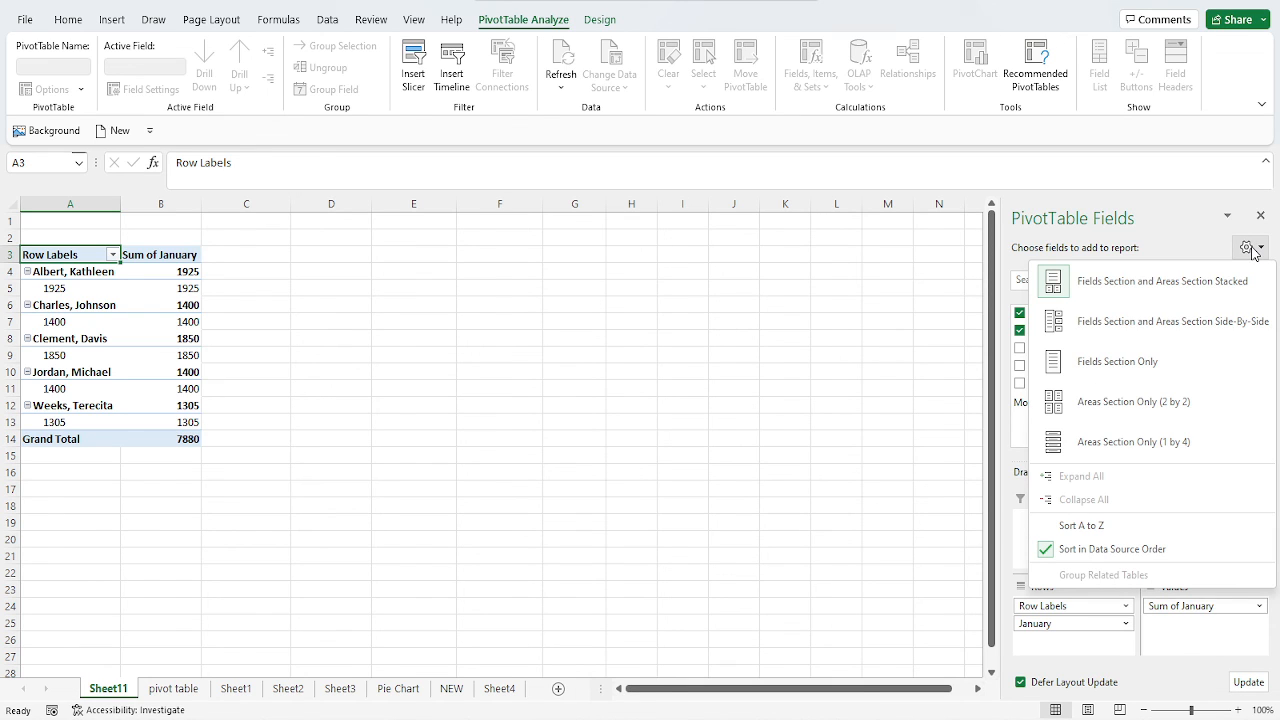
pyautogui.click(1252, 253)
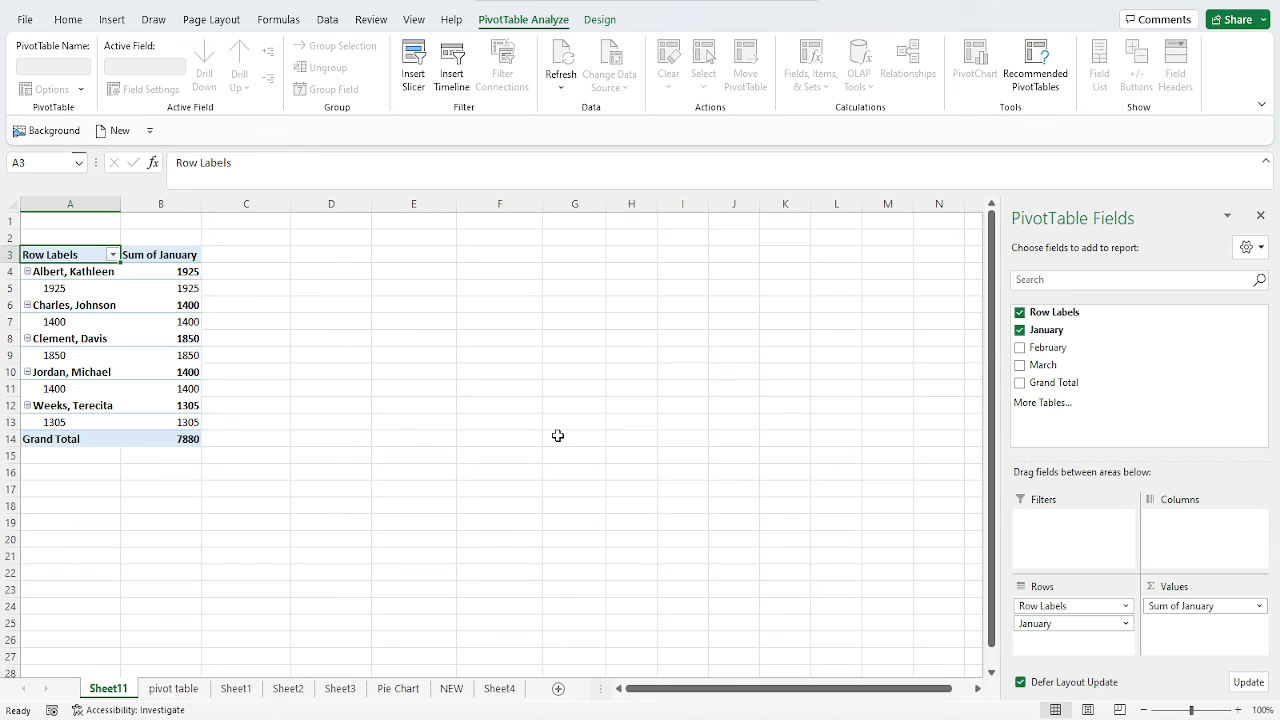
pyautogui.click(162, 258)
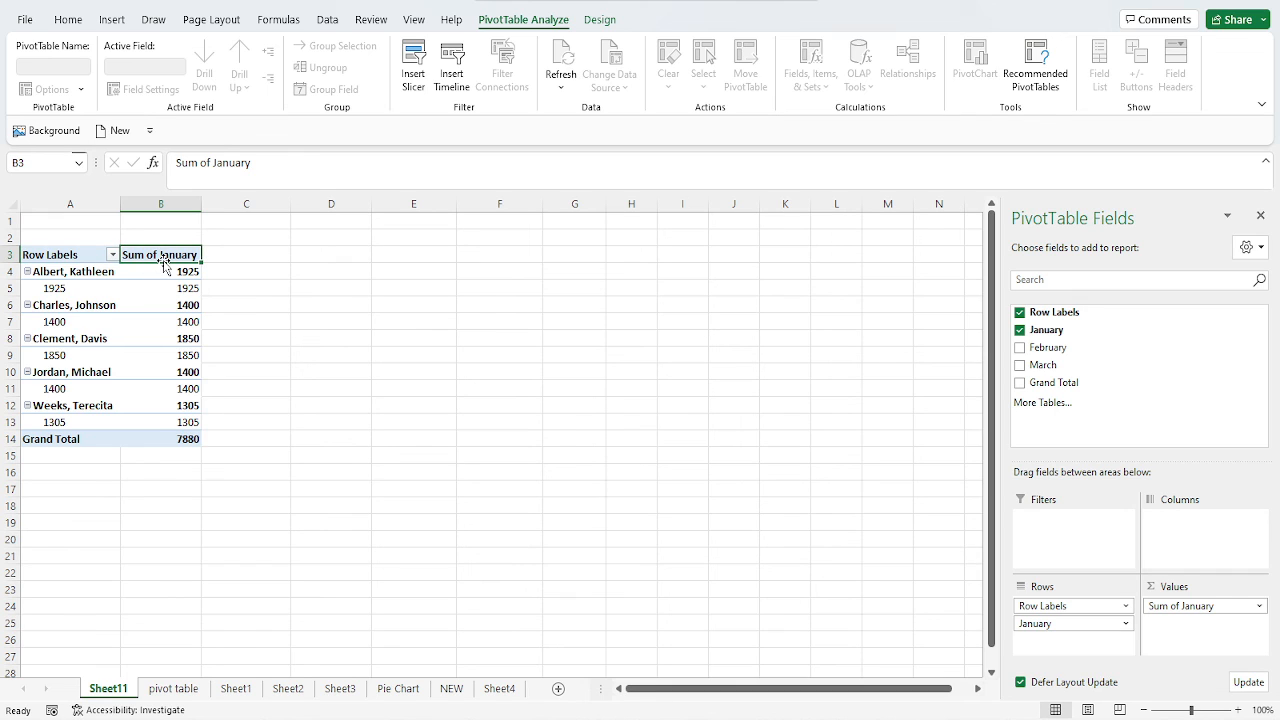
pyautogui.click(70, 258)
pyautogui.click(157, 257)
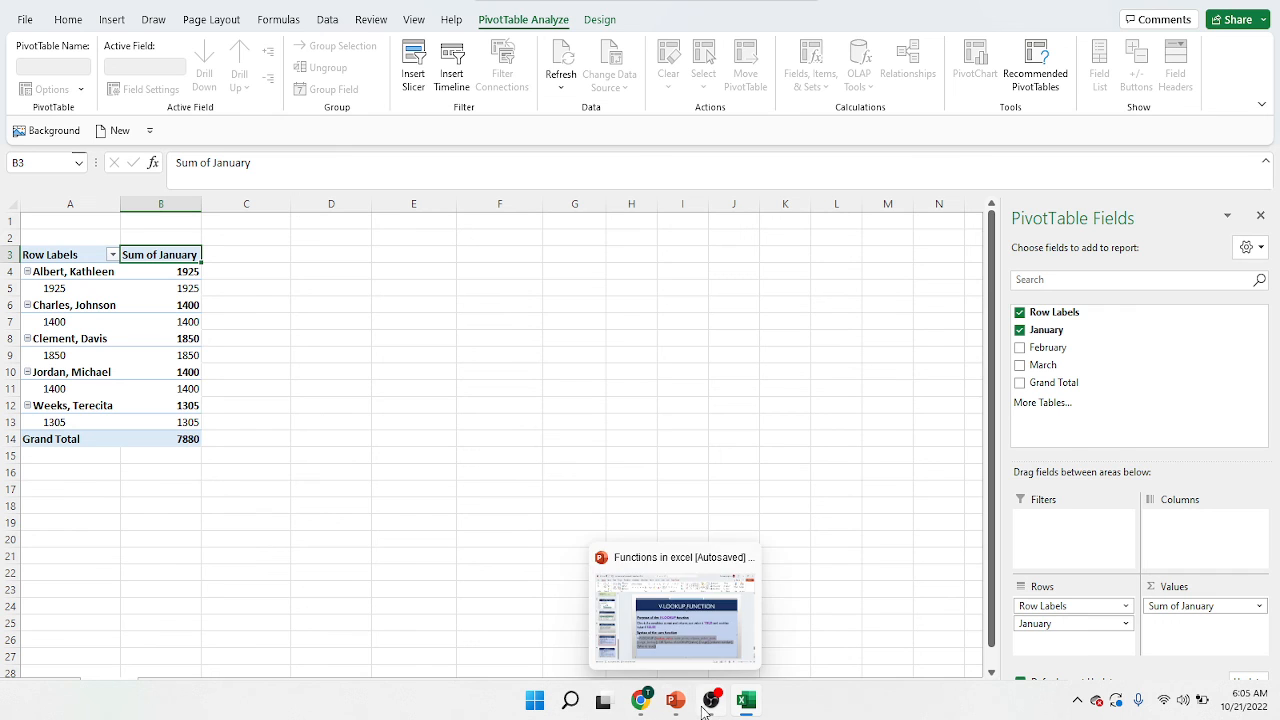
pyautogui.moveTo(706, 711)
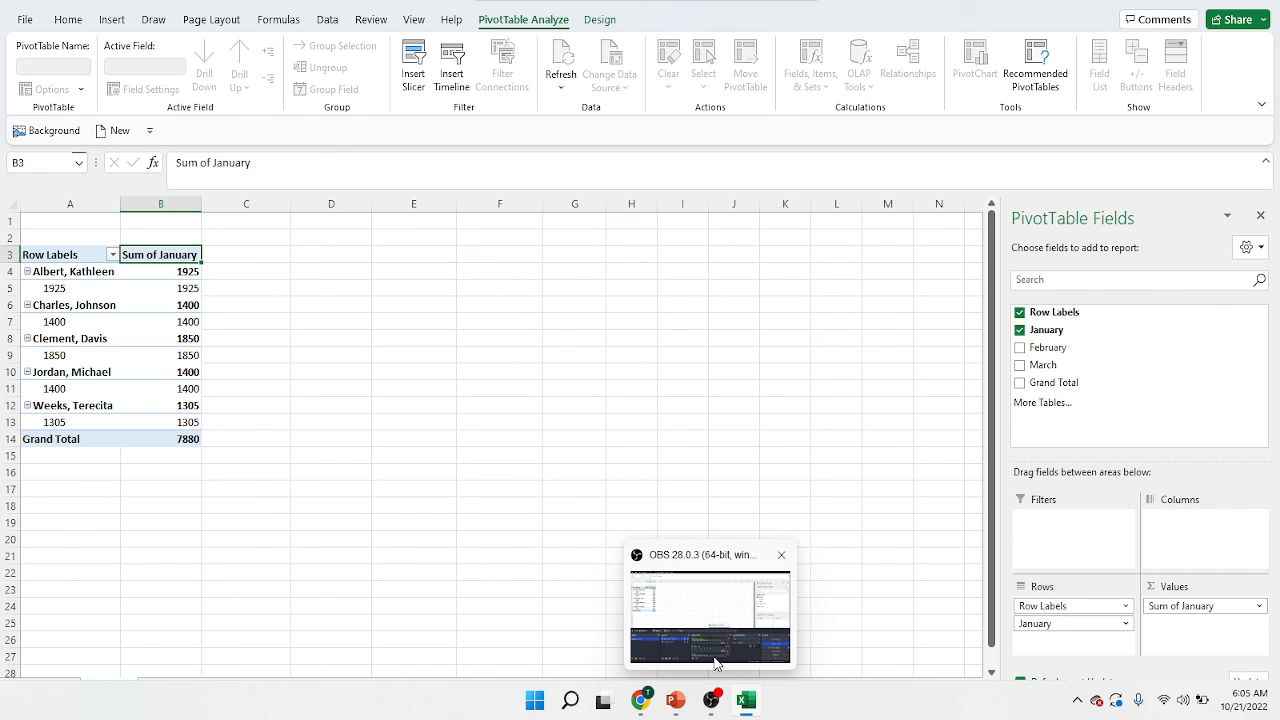